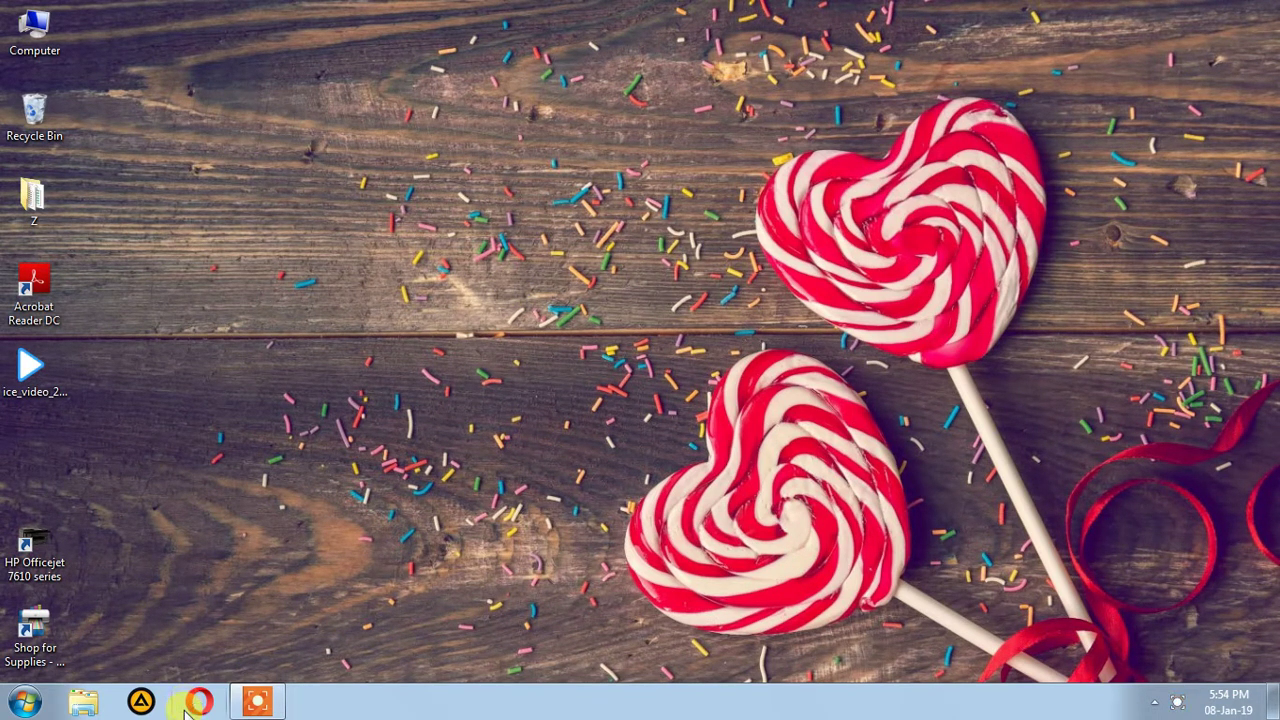
Launch Word 2016 from a Windows 7 Start menu search for 'word'.
left_click(187, 711)
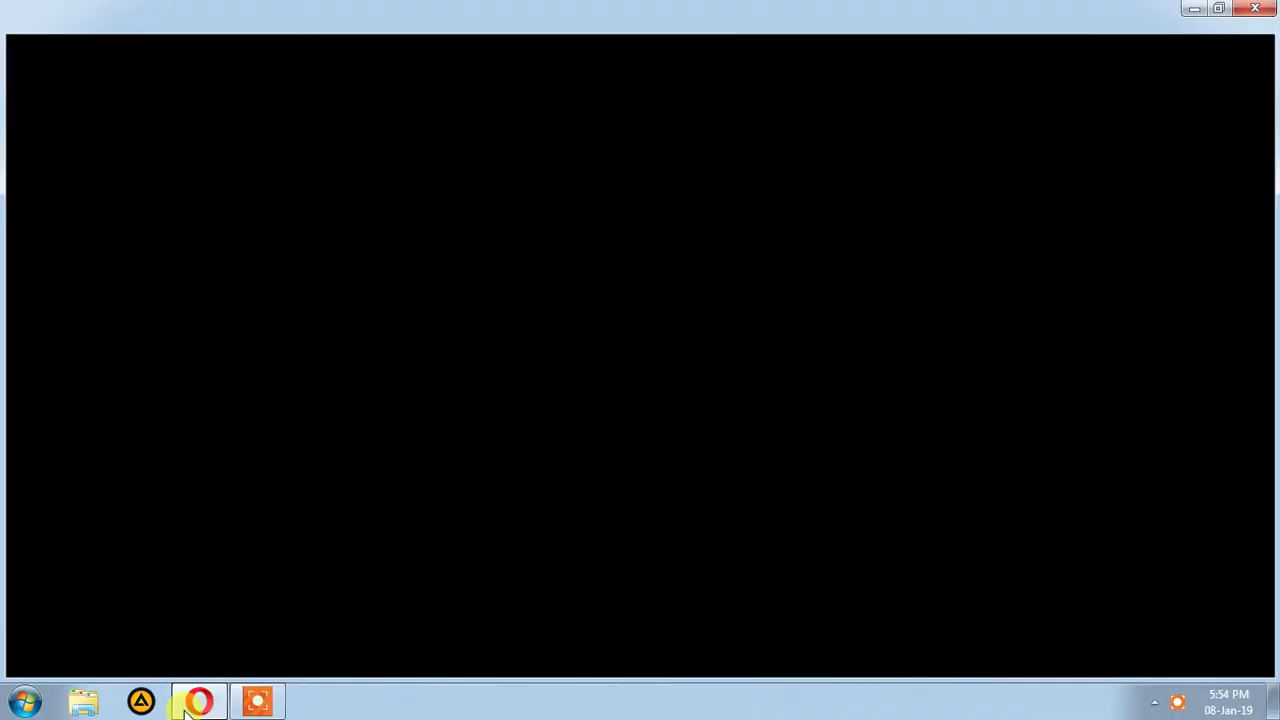
left_click(190, 711)
left_click(24, 702)
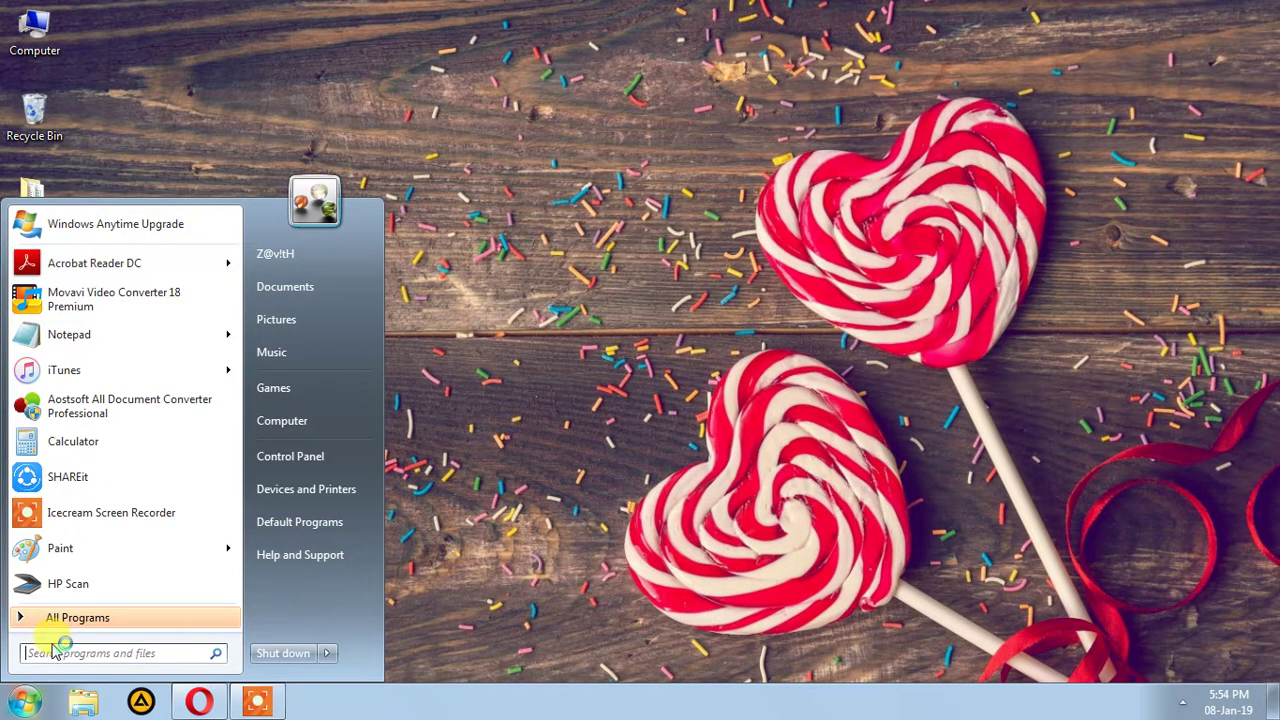
type("word")
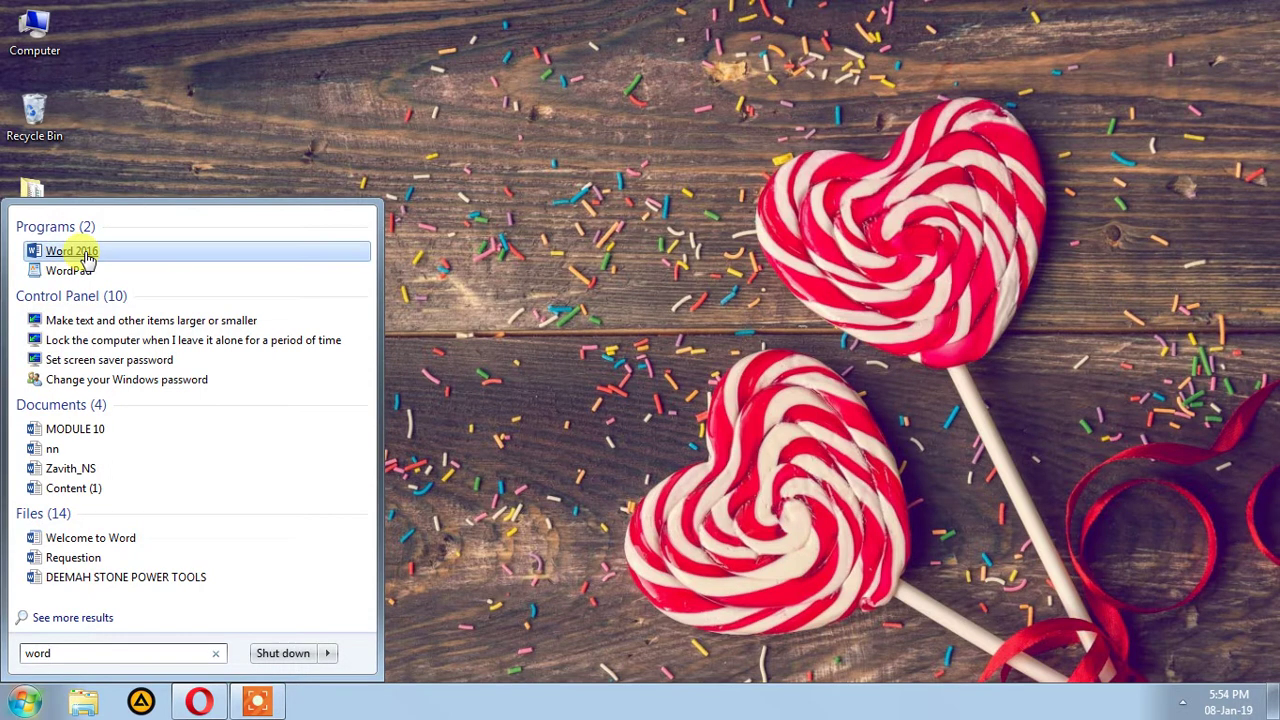
left_click(88, 257)
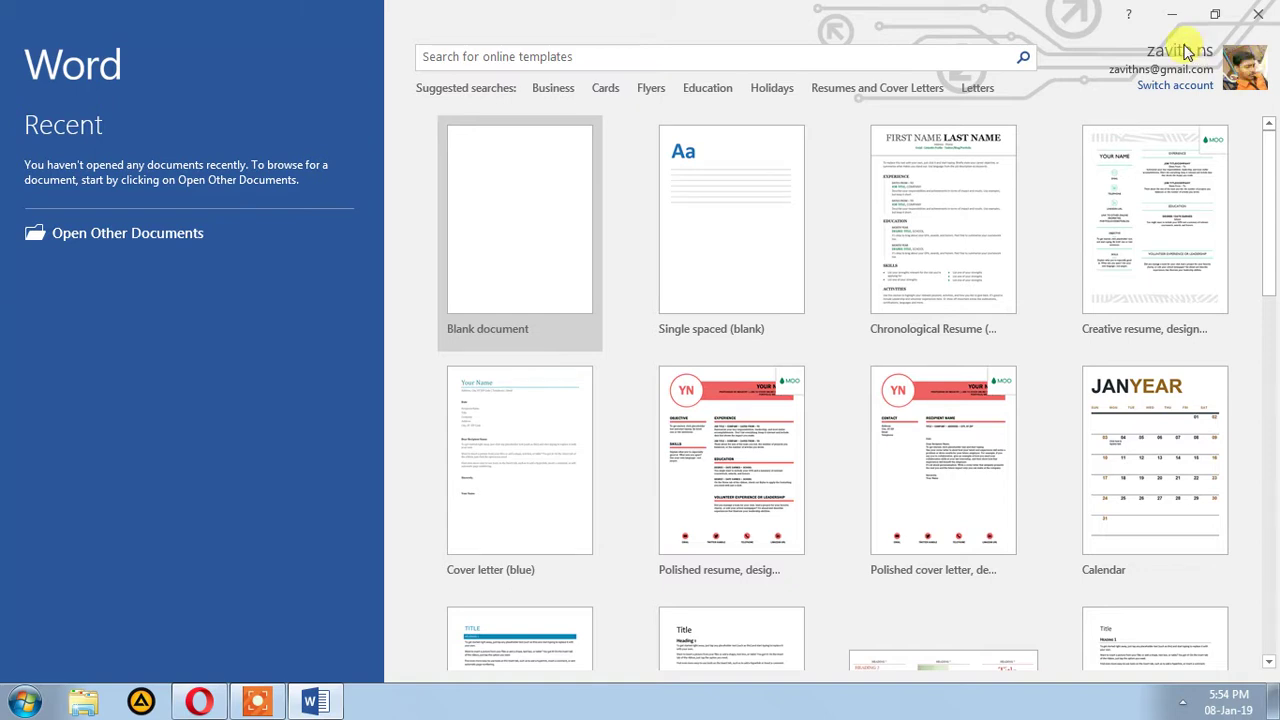
Open a blank document, check the Account page shows Activation Required, and close Word.
left_click(515, 244)
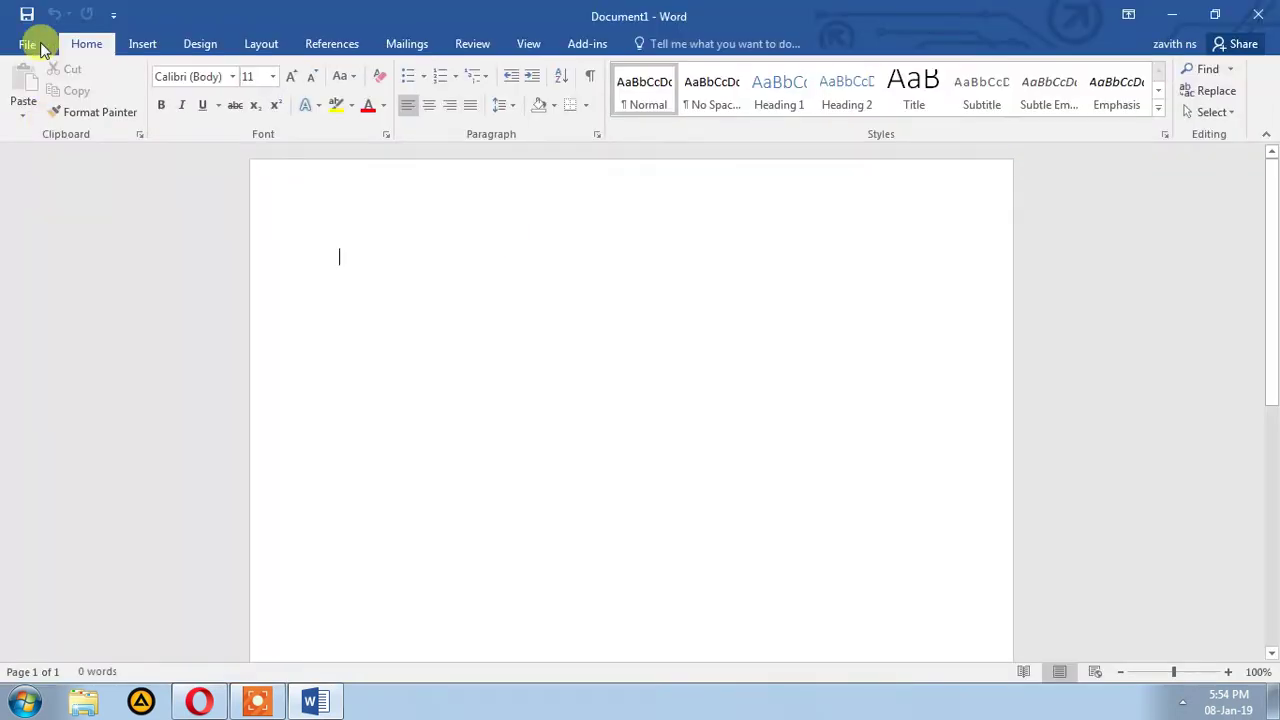
left_click(30, 44)
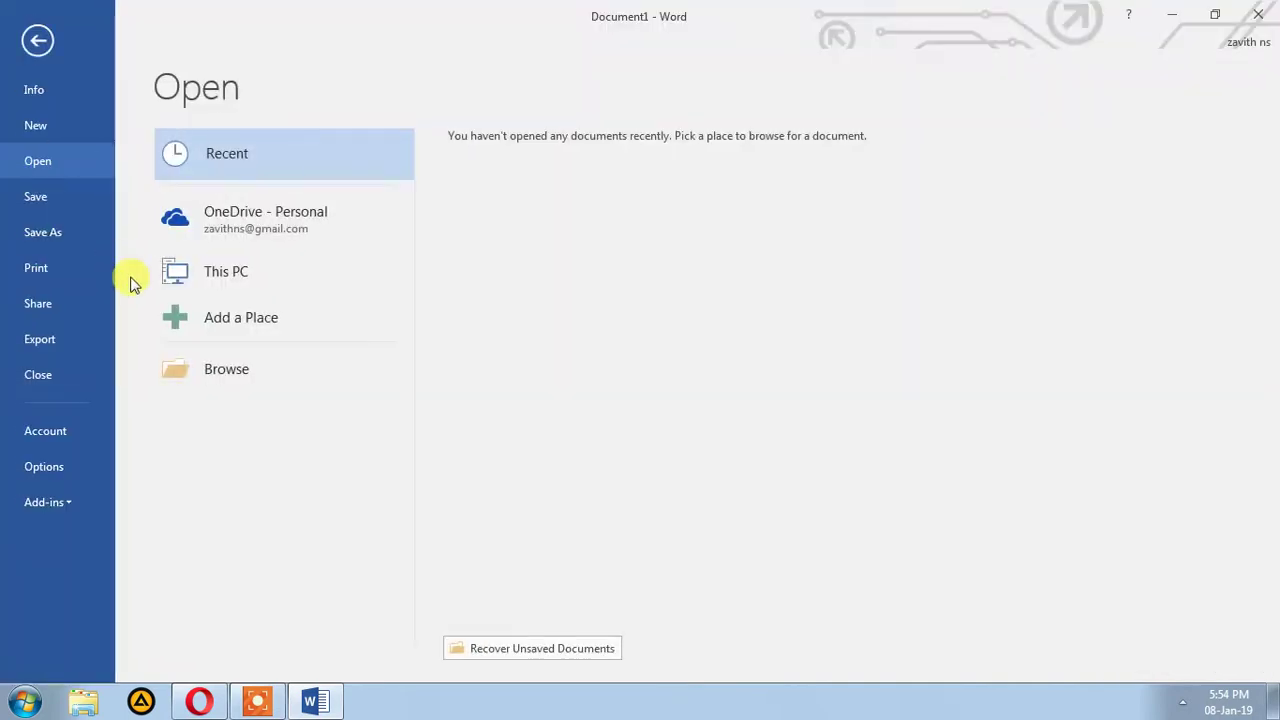
left_click(22, 432)
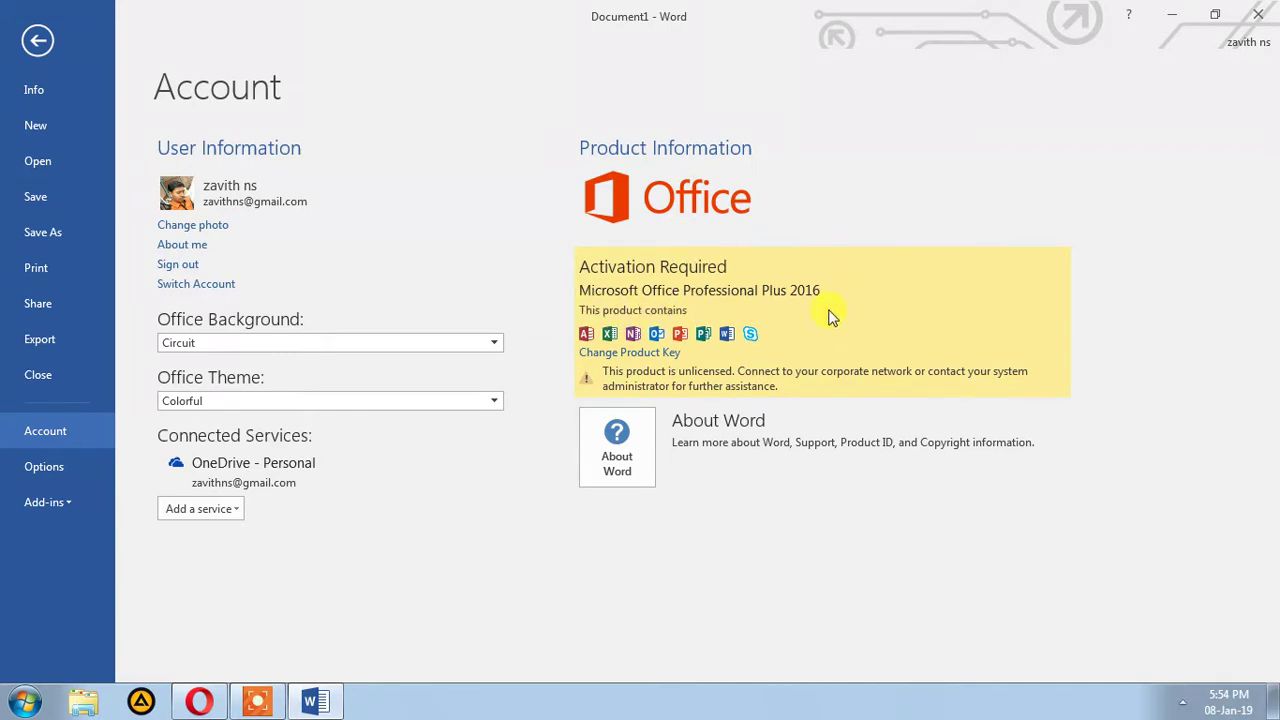
left_click(1256, 14)
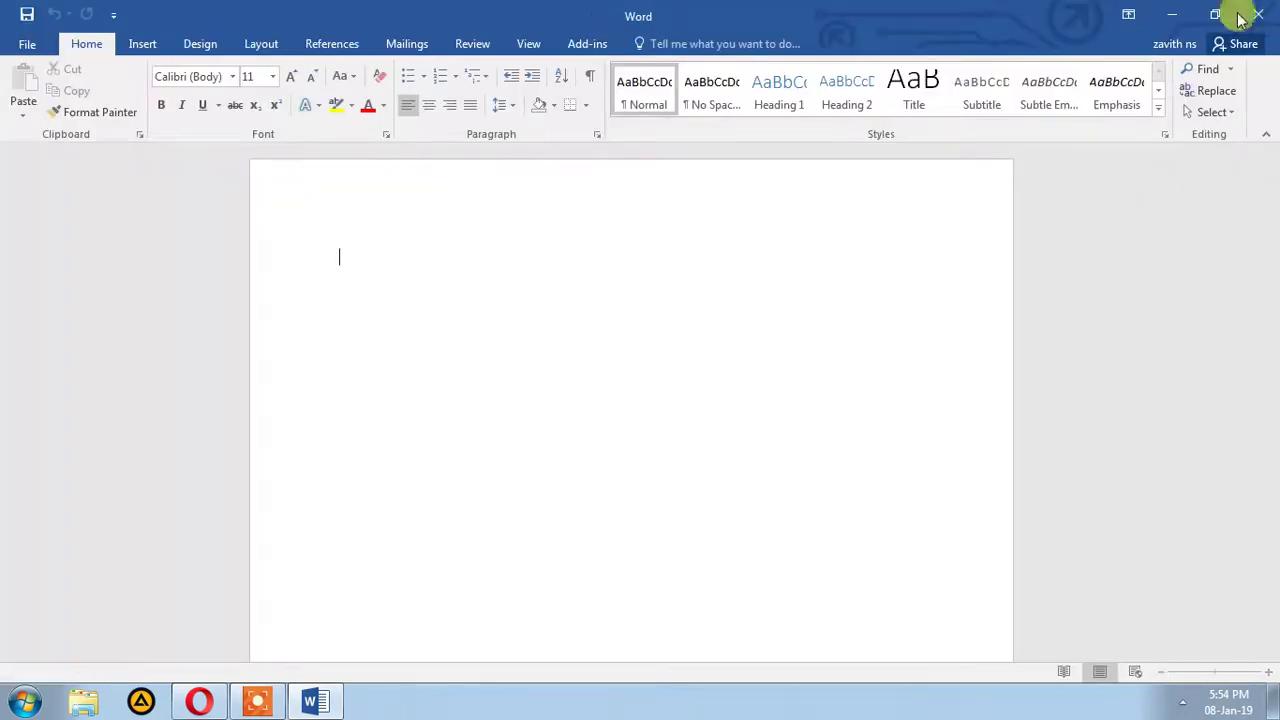
left_click(1240, 16)
mouse_move(199, 702)
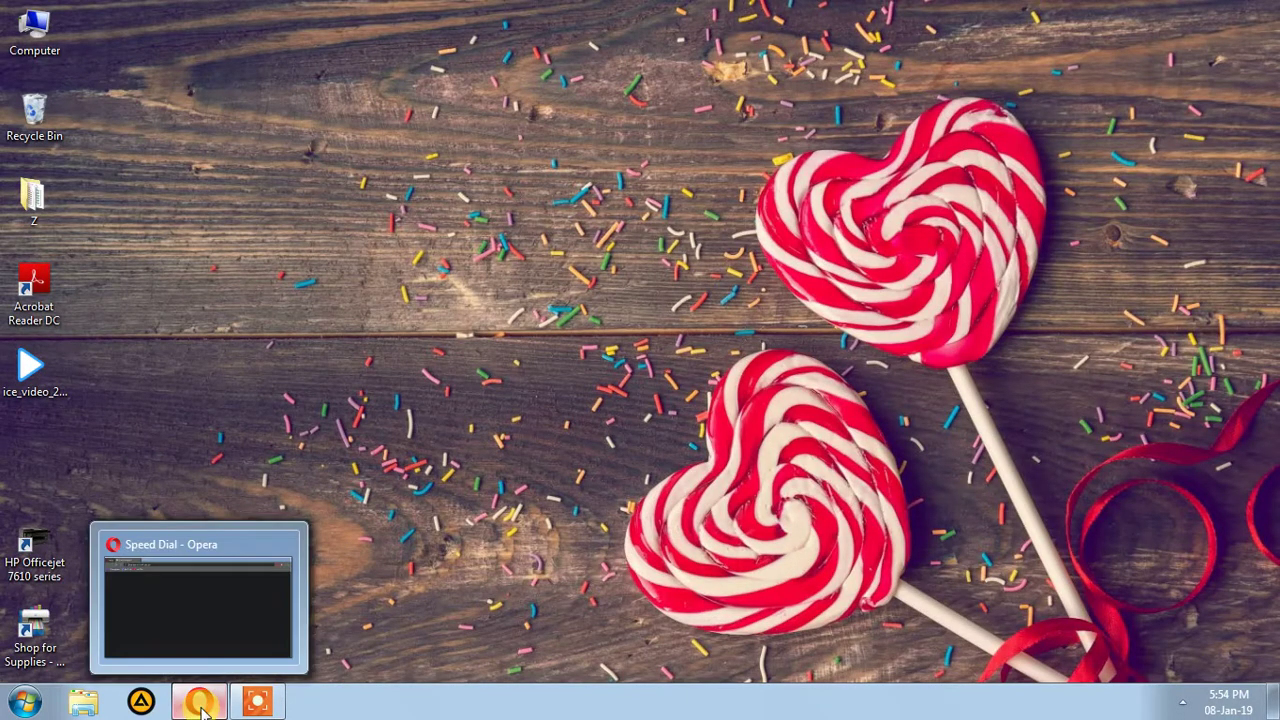
Load bit.ly/office2016txt in Opera and copy the entire activation script text.
left_click(200, 704)
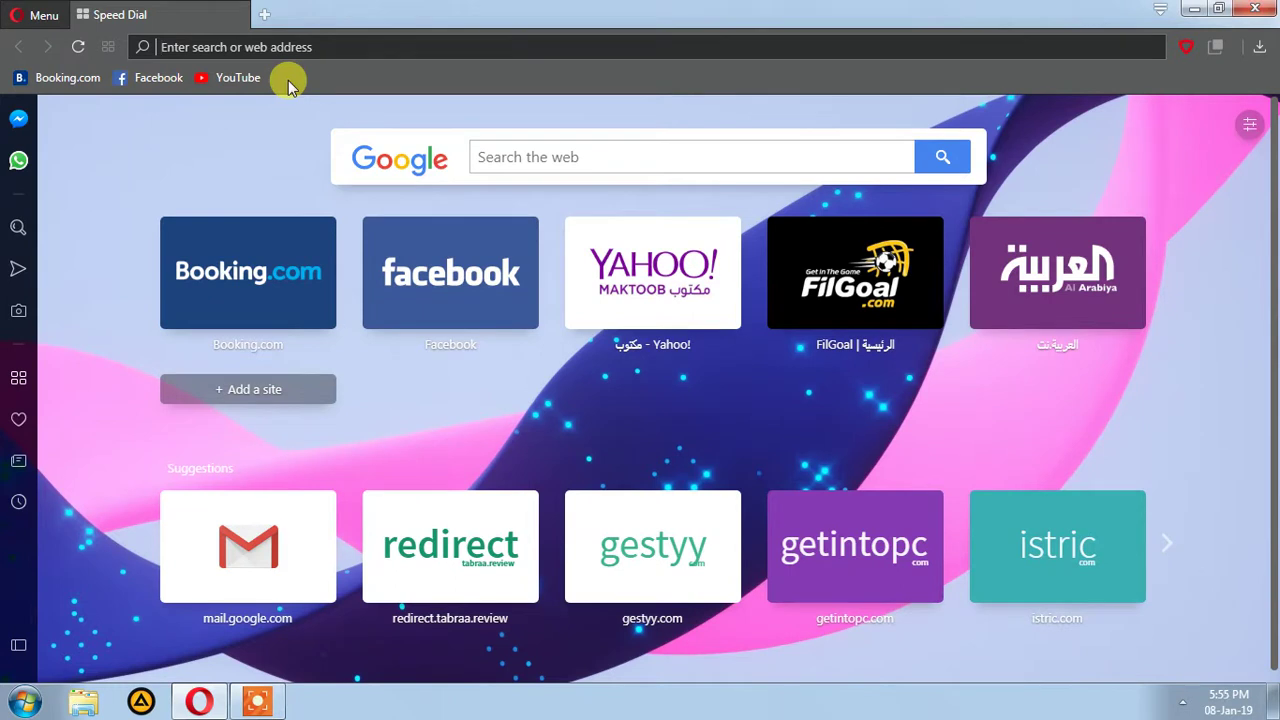
type("b")
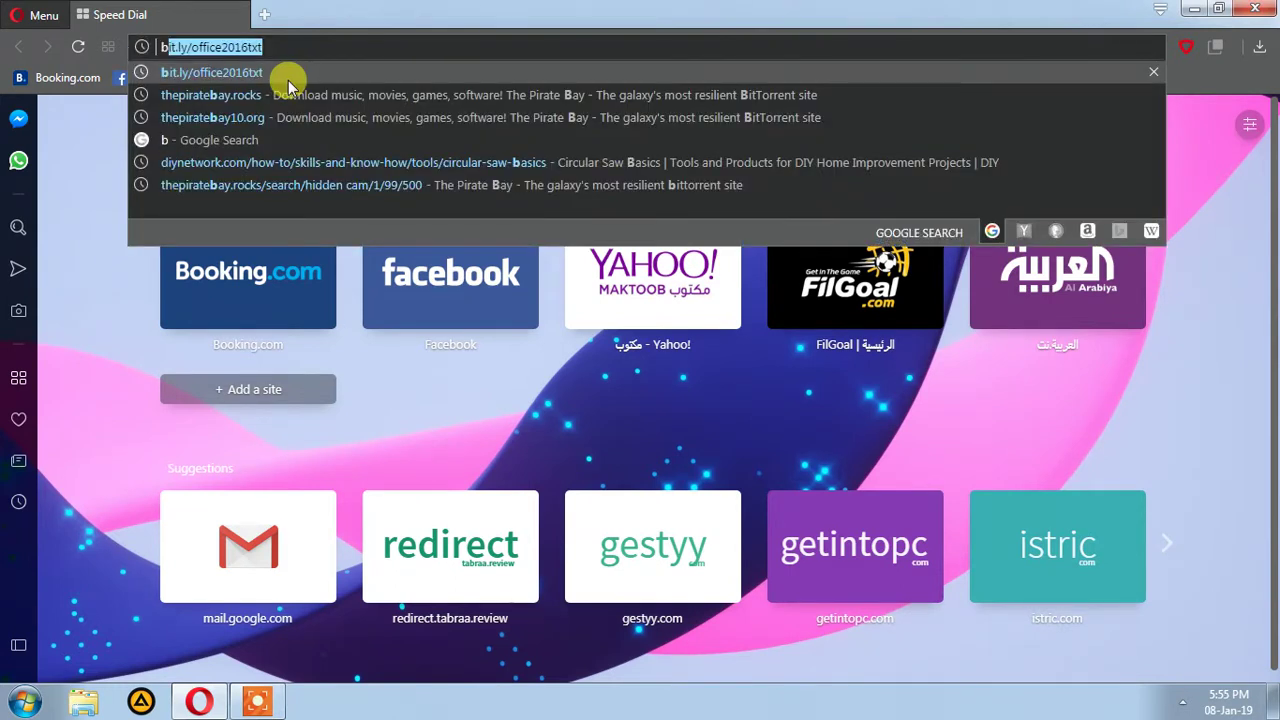
key("Right")
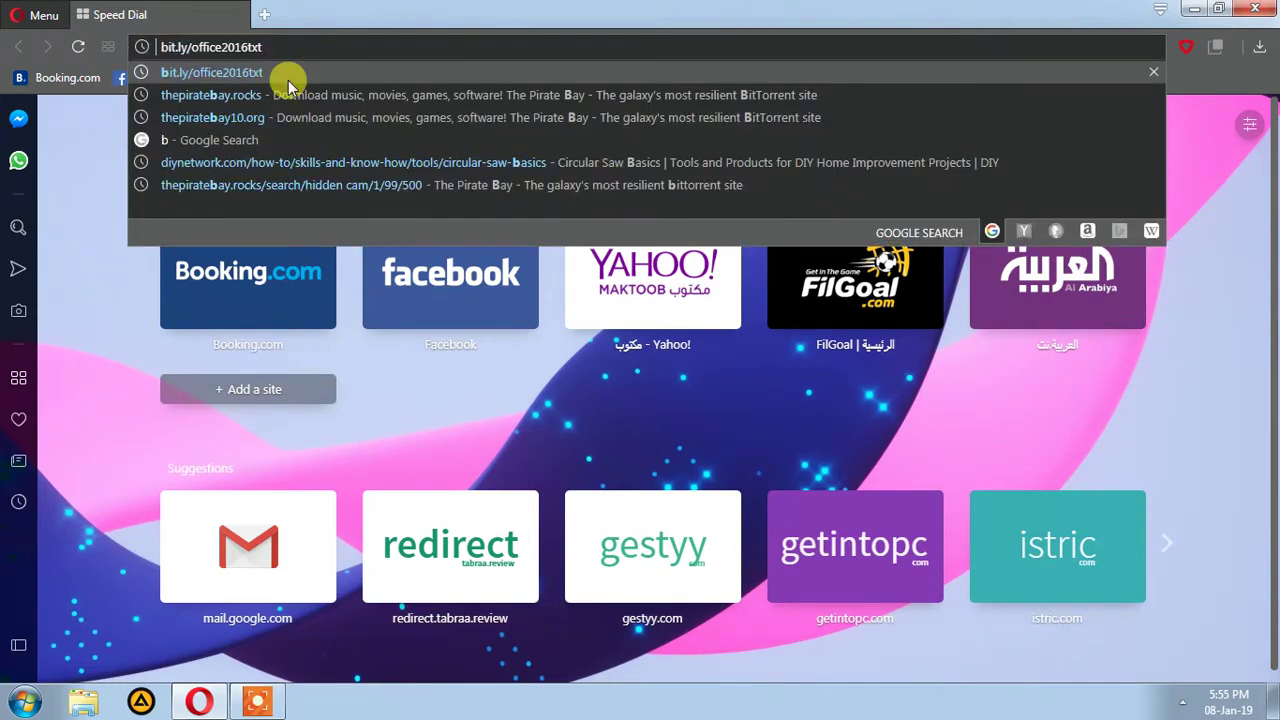
key("Return")
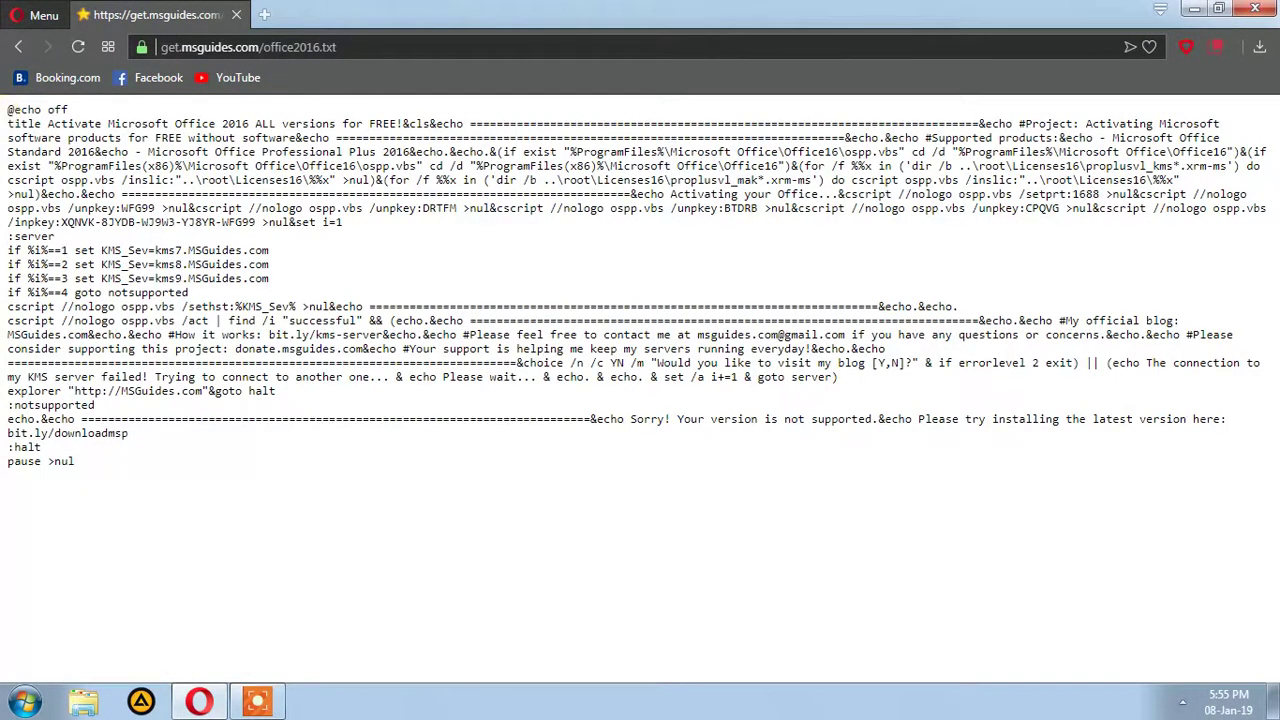
left_click_drag(8, 110, 137, 457)
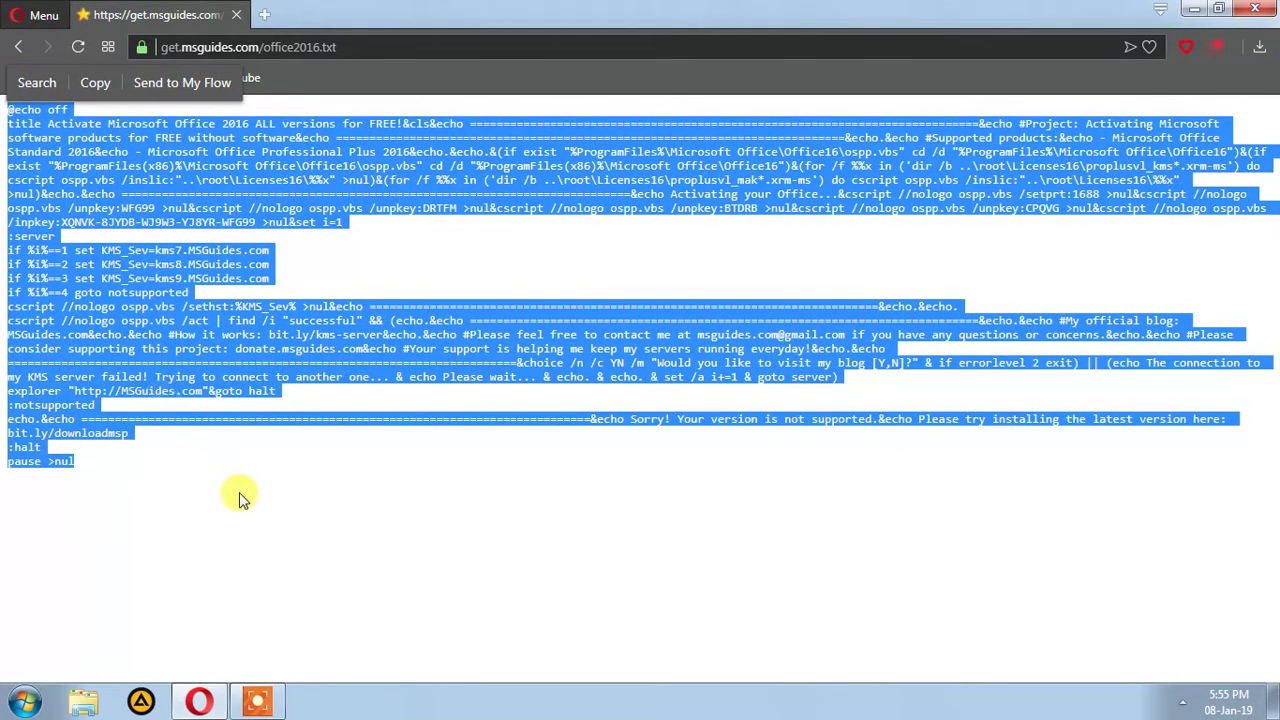
left_click(97, 83)
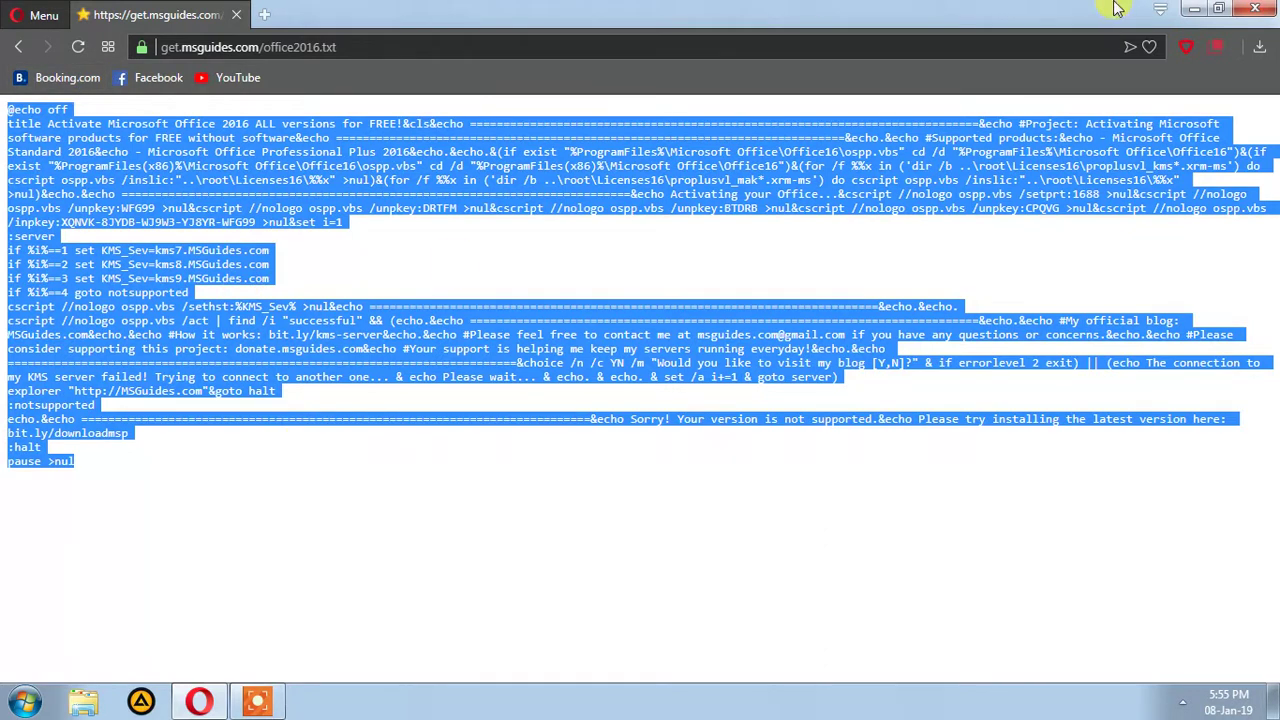
Close Opera and create a new desktop text document named Activator.
left_click(1258, 10)
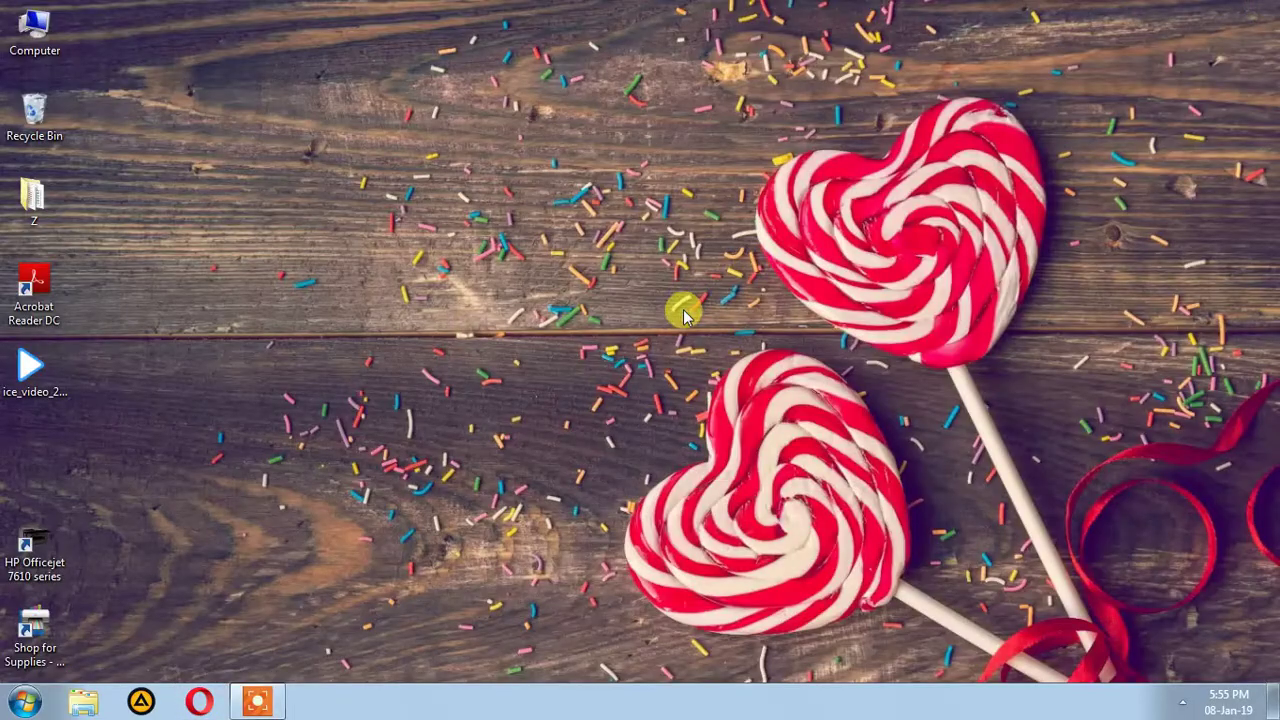
right_click(677, 314)
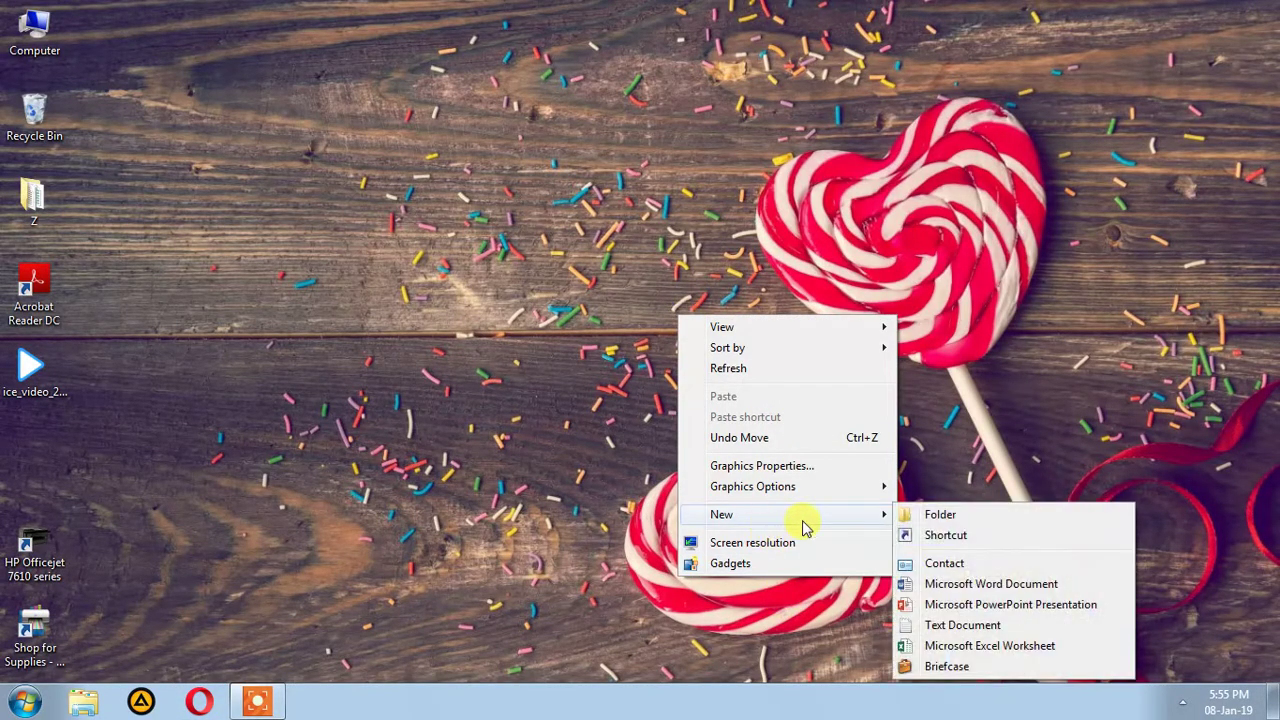
mouse_move(721, 514)
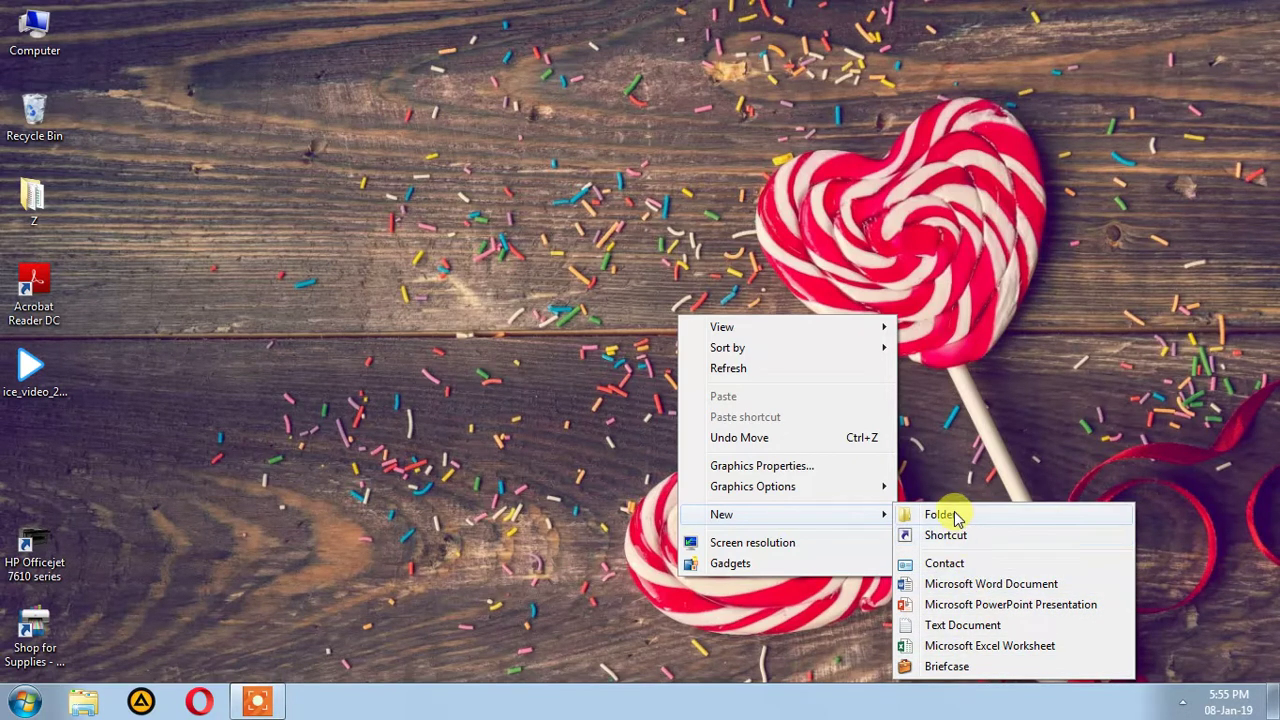
left_click(956, 628)
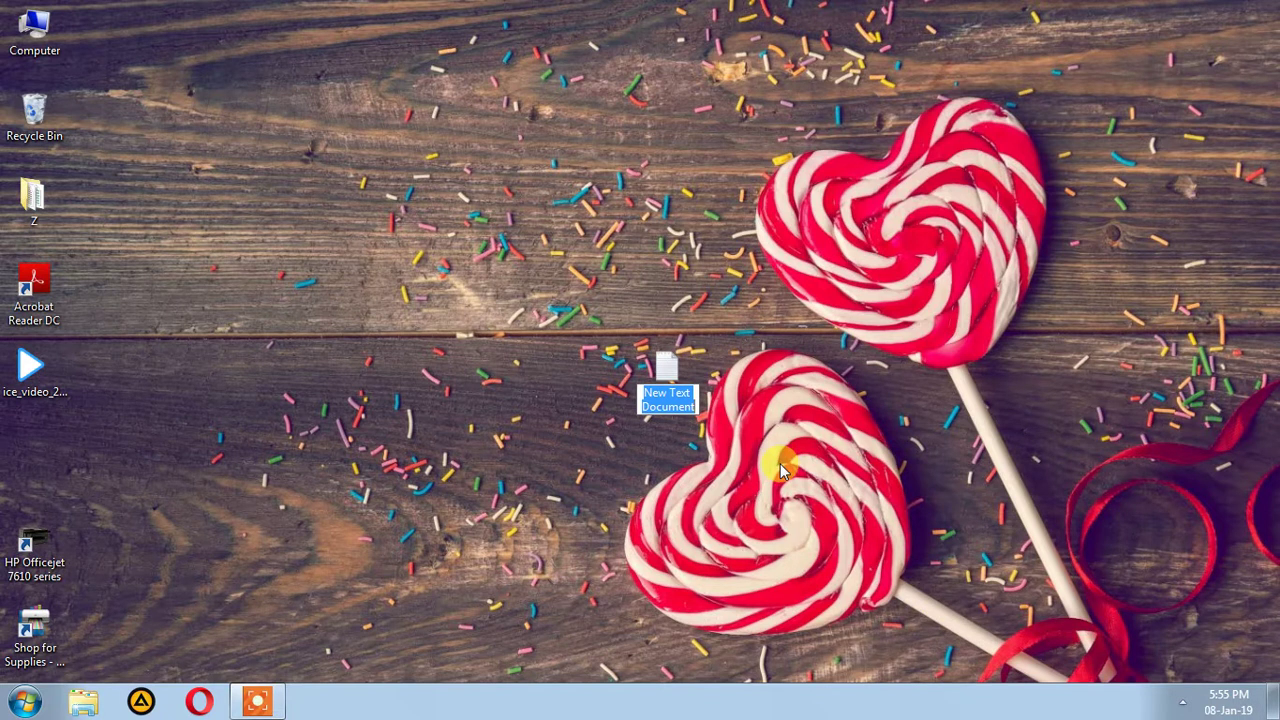
type("Activator")
key("Return")
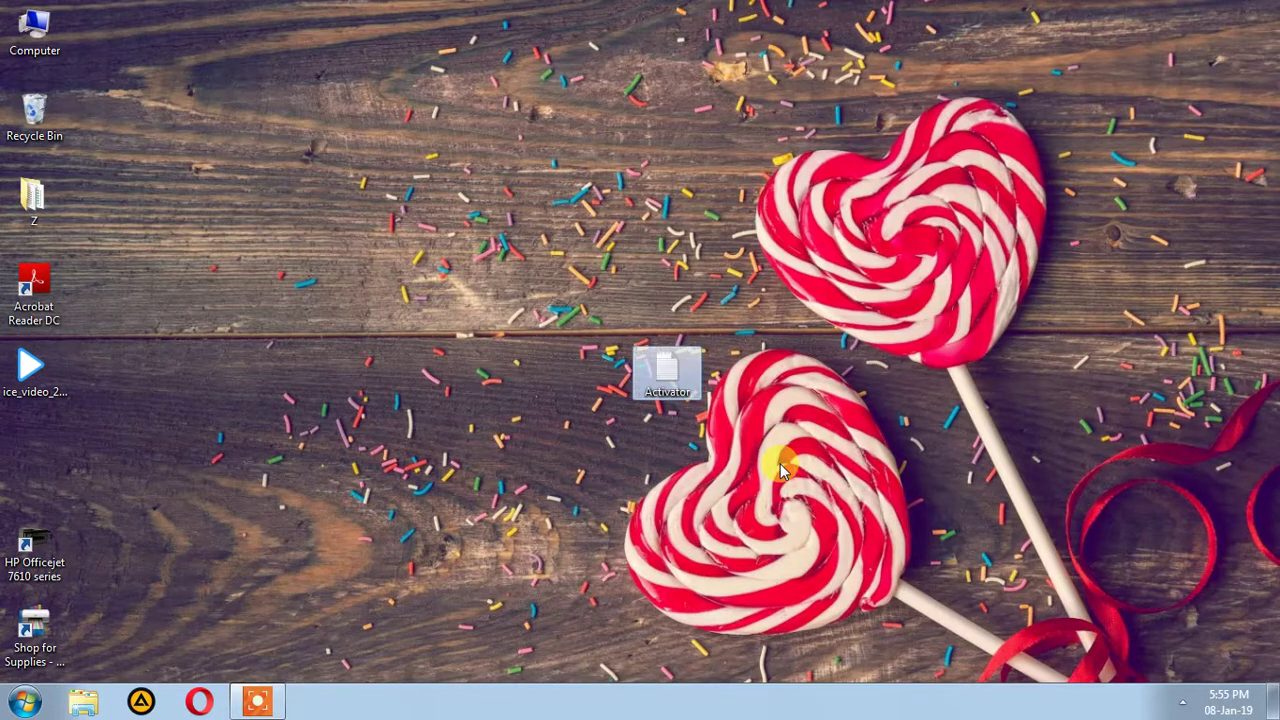
Paste the script into Activator in Notepad, save it as Activator.cmd, and close Notepad.
double_click(668, 375)
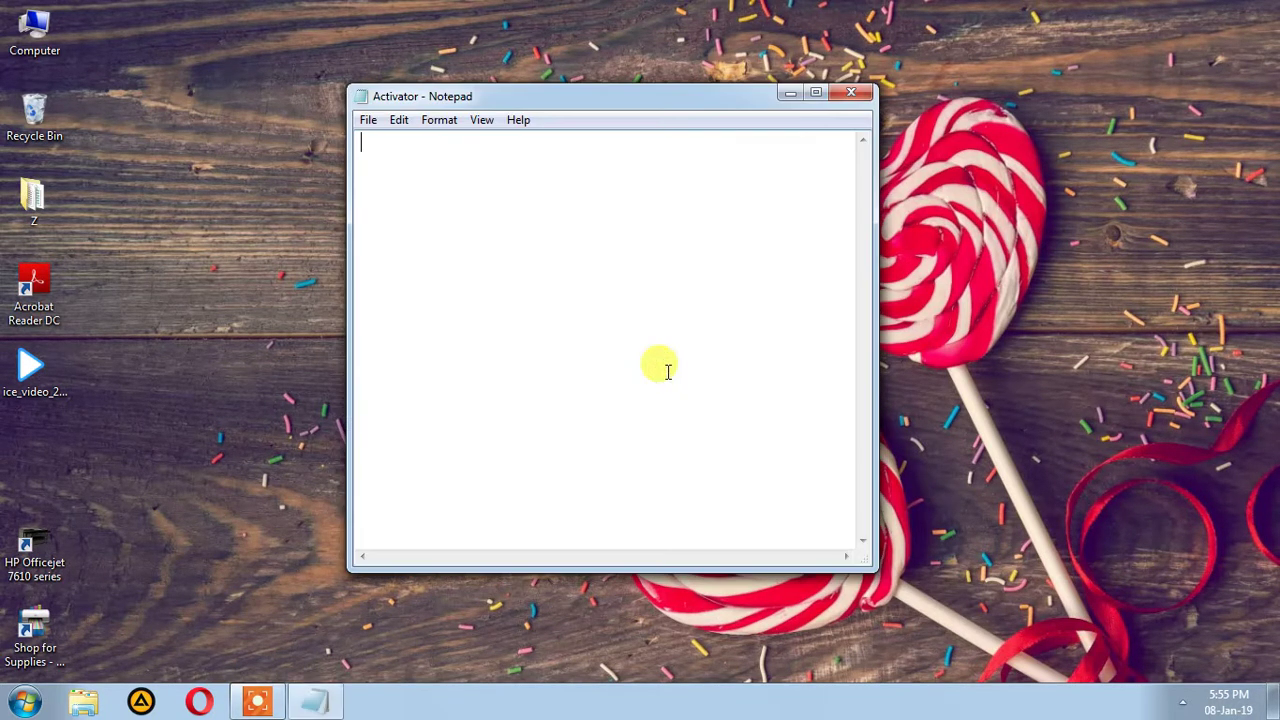
key("ctrl+v")
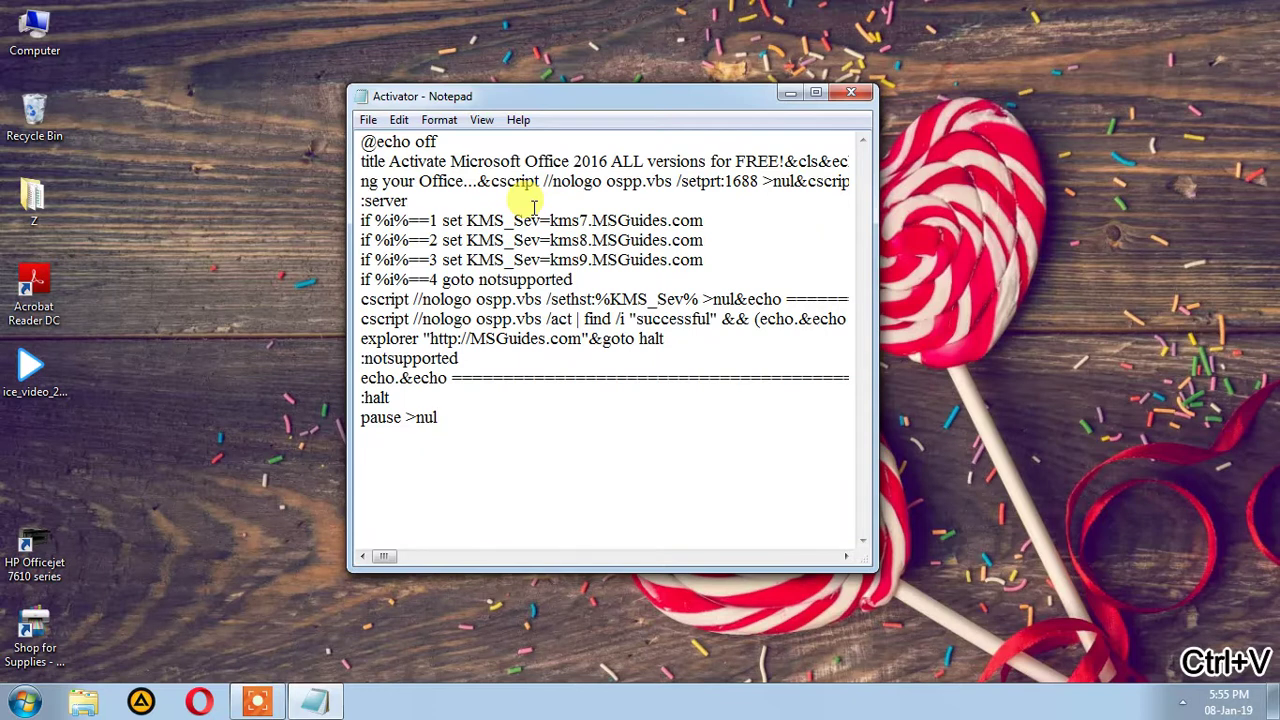
left_click(370, 119)
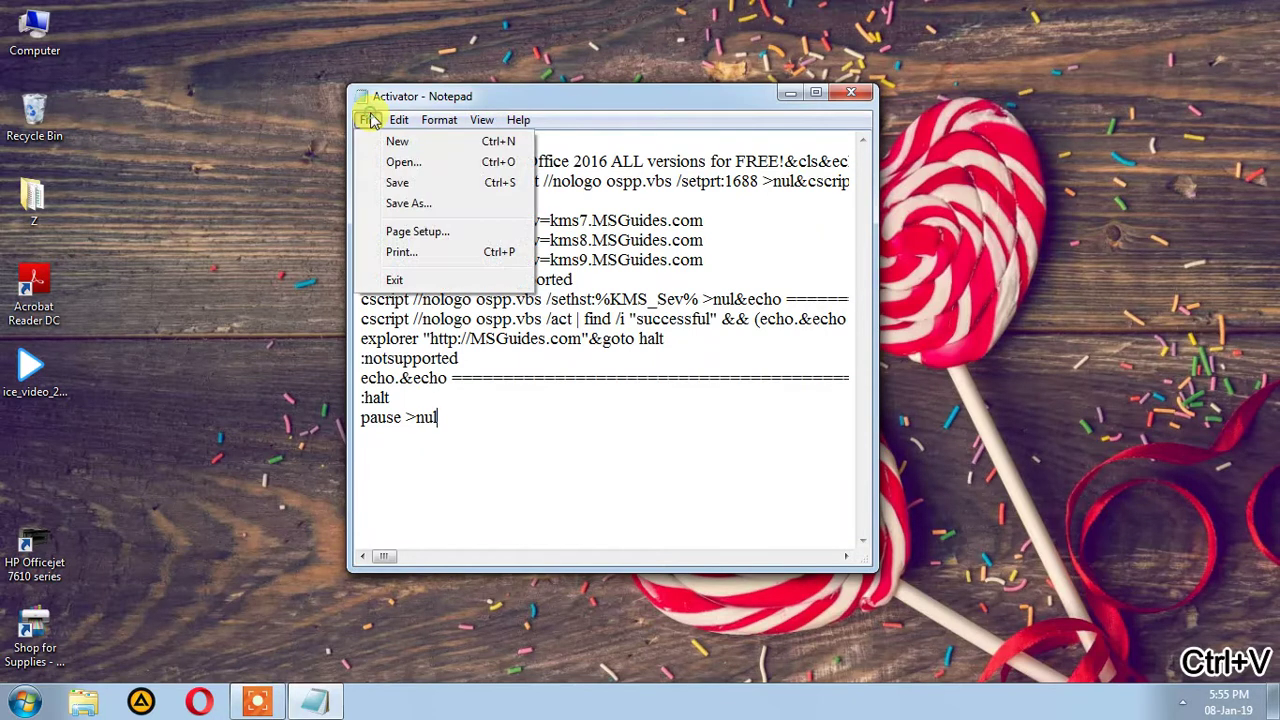
mouse_move(398, 119)
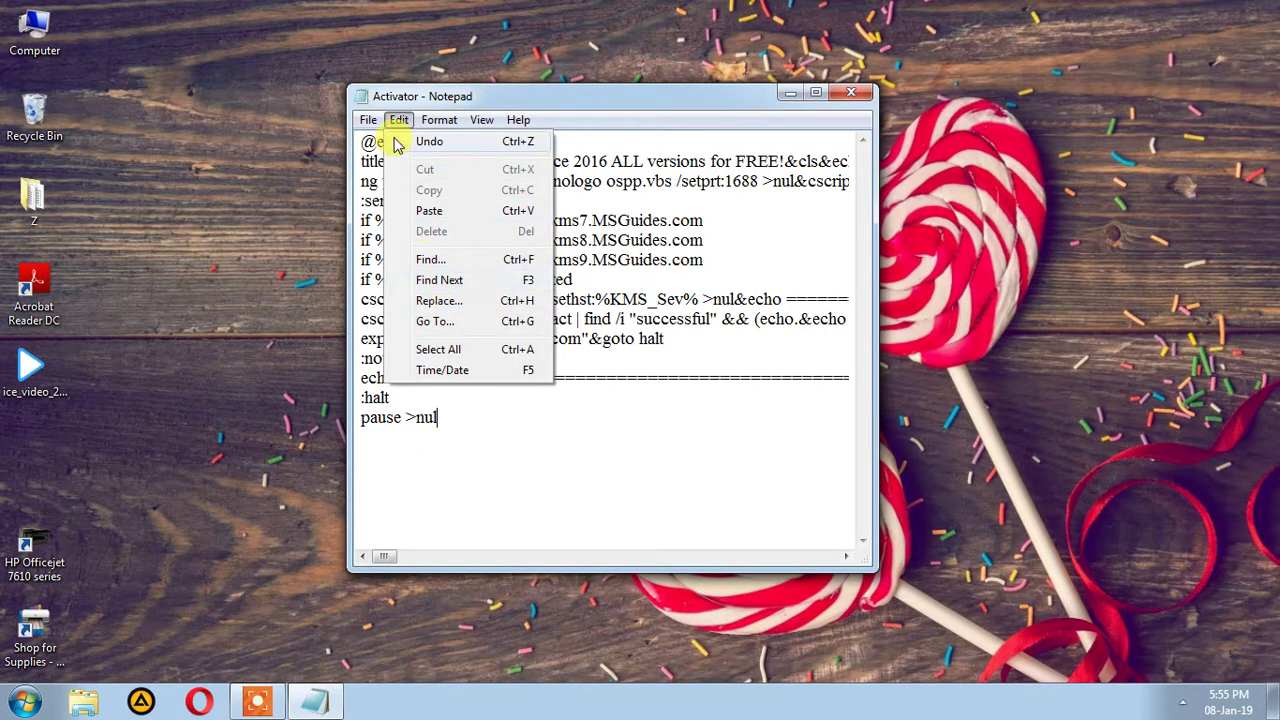
left_click(389, 206)
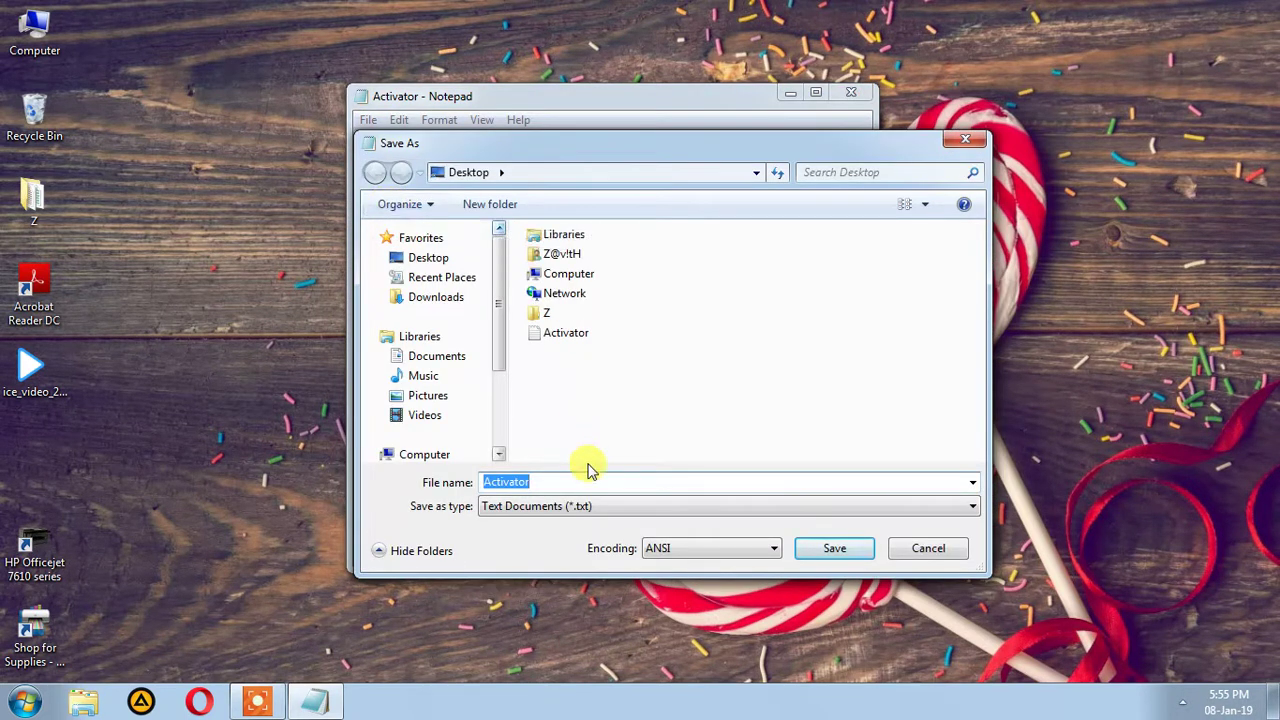
left_click(577, 480)
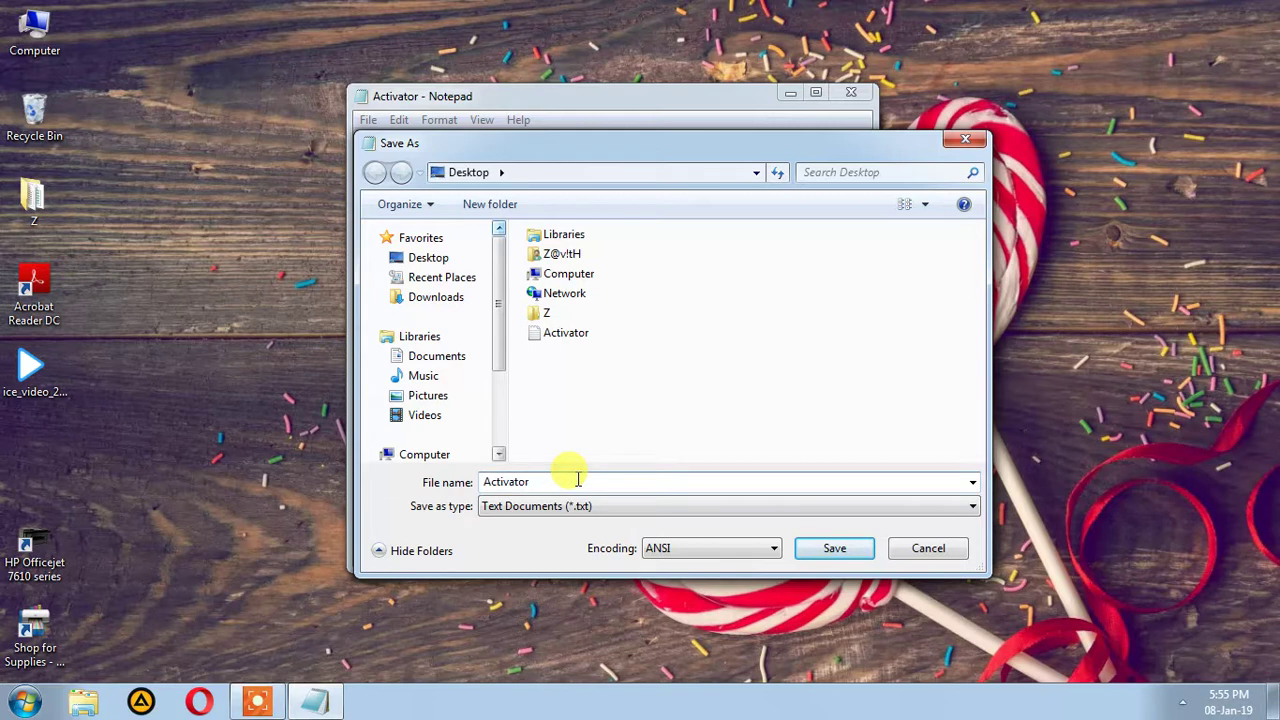
type(".cmd")
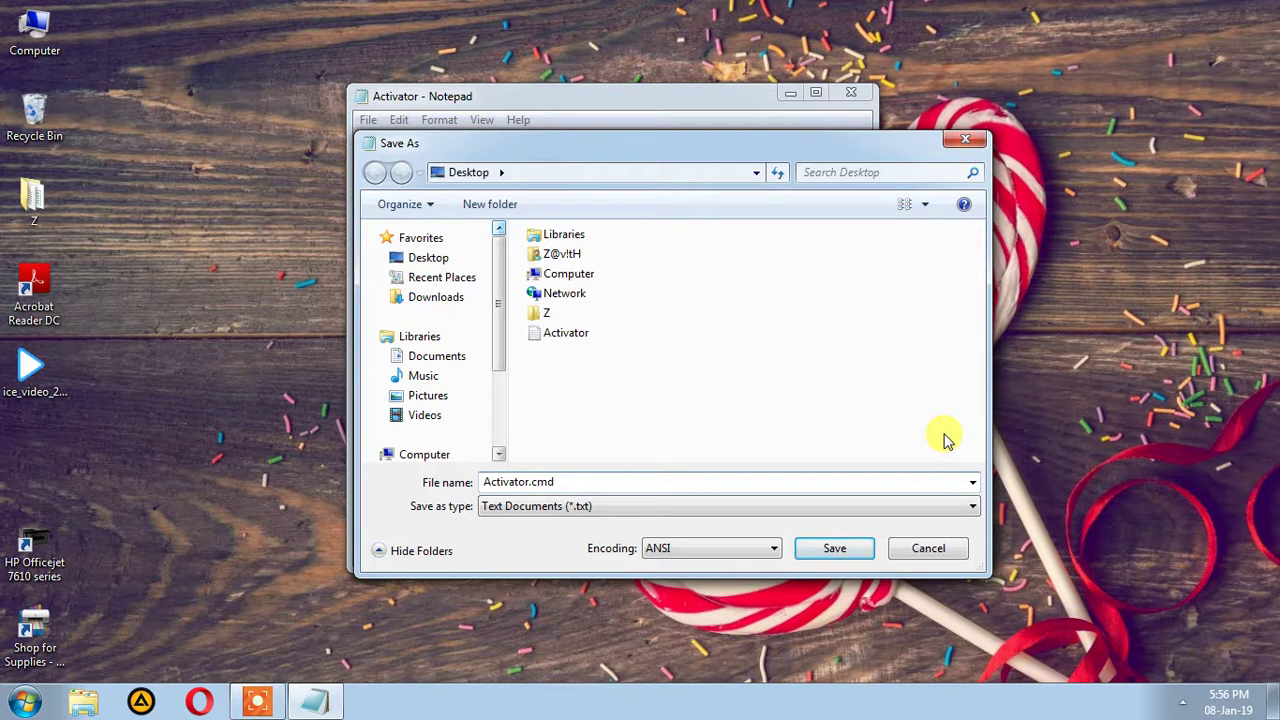
left_click(856, 549)
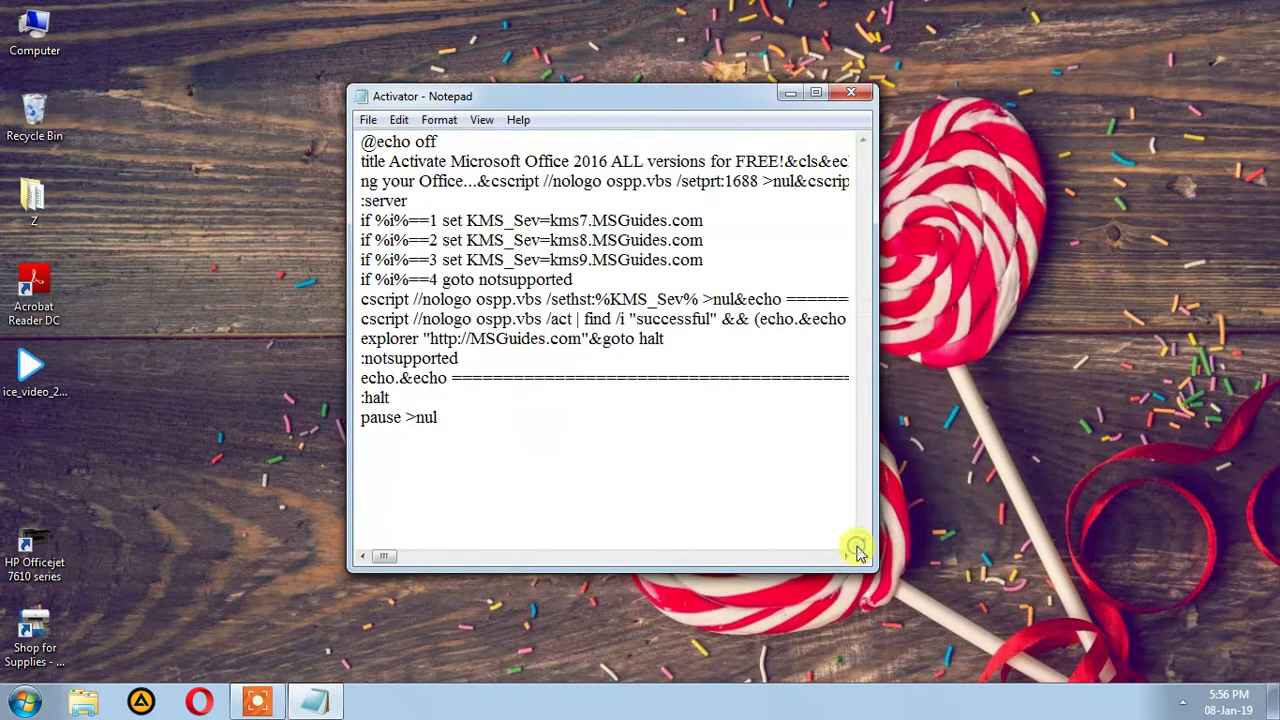
left_click(856, 93)
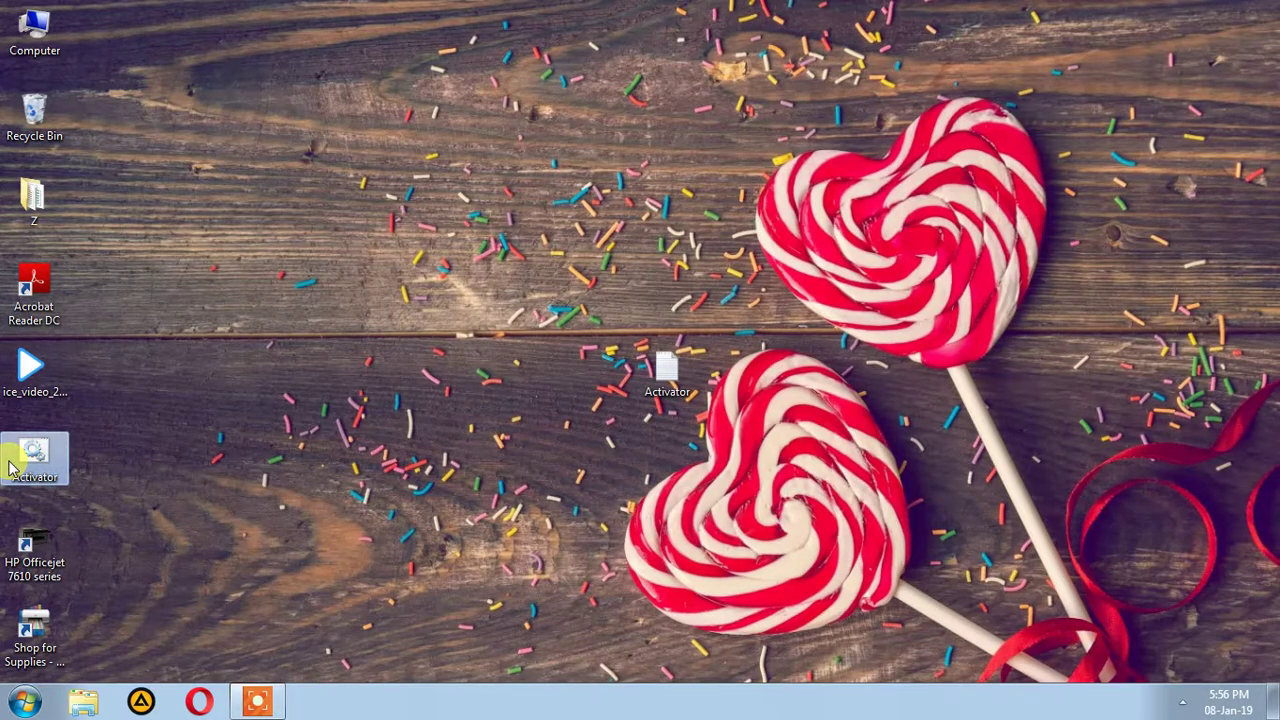
Run Activator.cmd, maximize its console, and delete the leftover Activator text file.
double_click(13, 467)
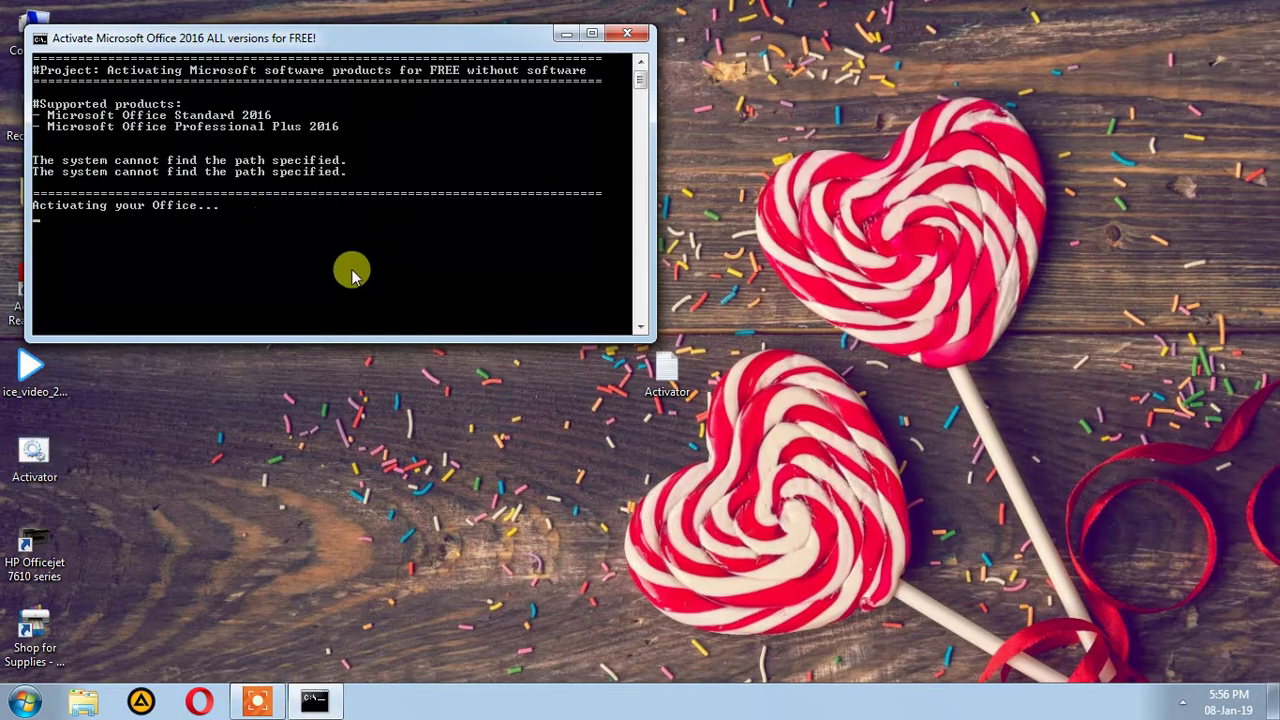
left_click(591, 37)
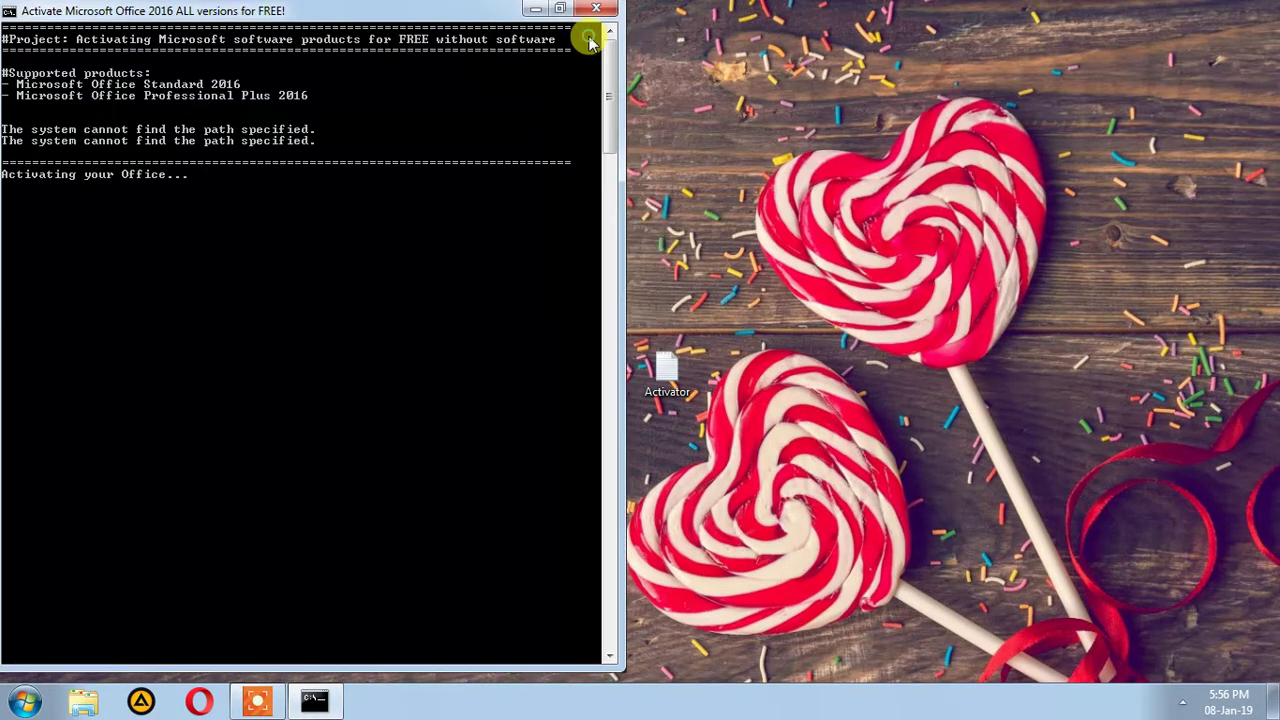
left_click(675, 388)
key("Delete")
key("Return")
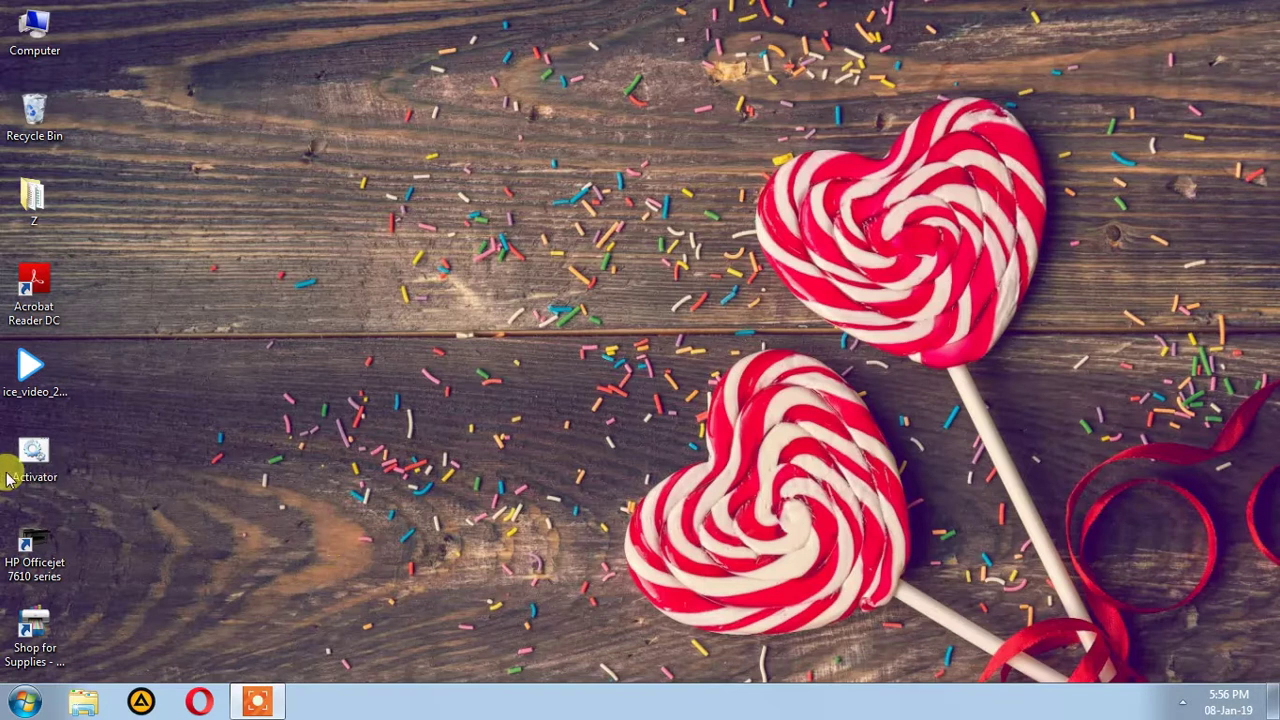
Run Activator.cmd as administrator, read the 'Product activation successful' result, and close the console.
right_click(20, 468)
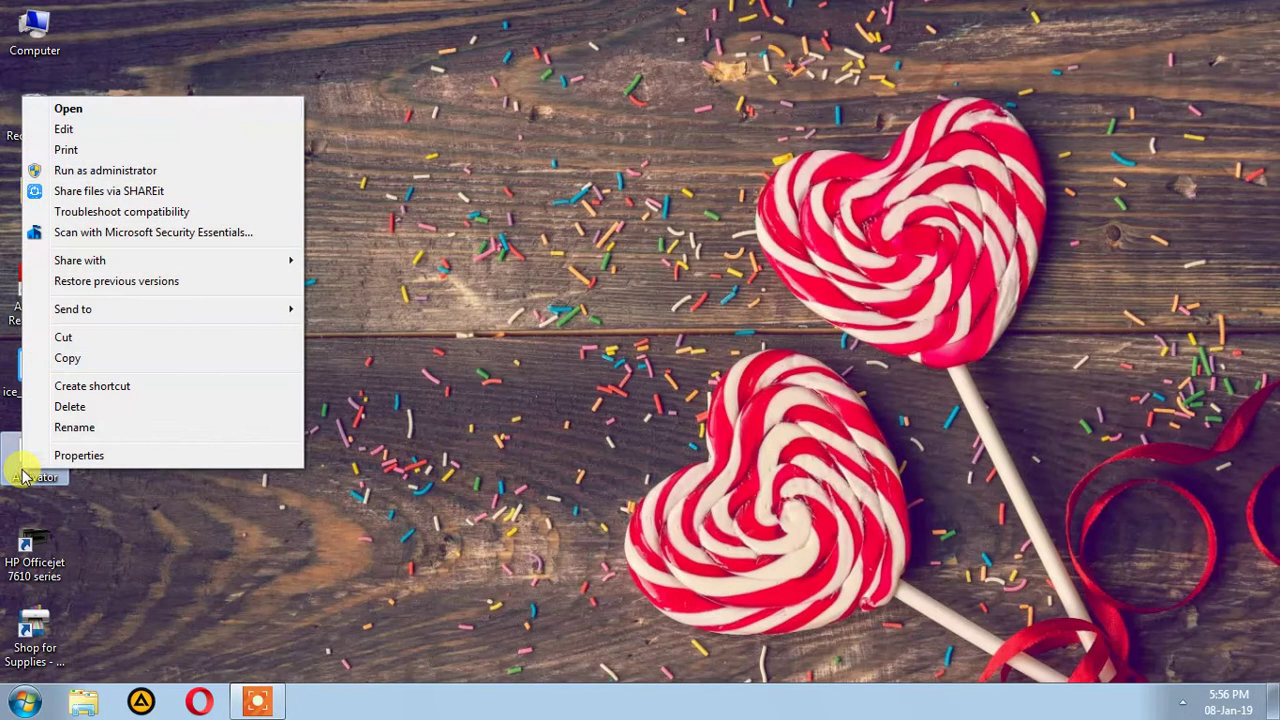
left_click(157, 169)
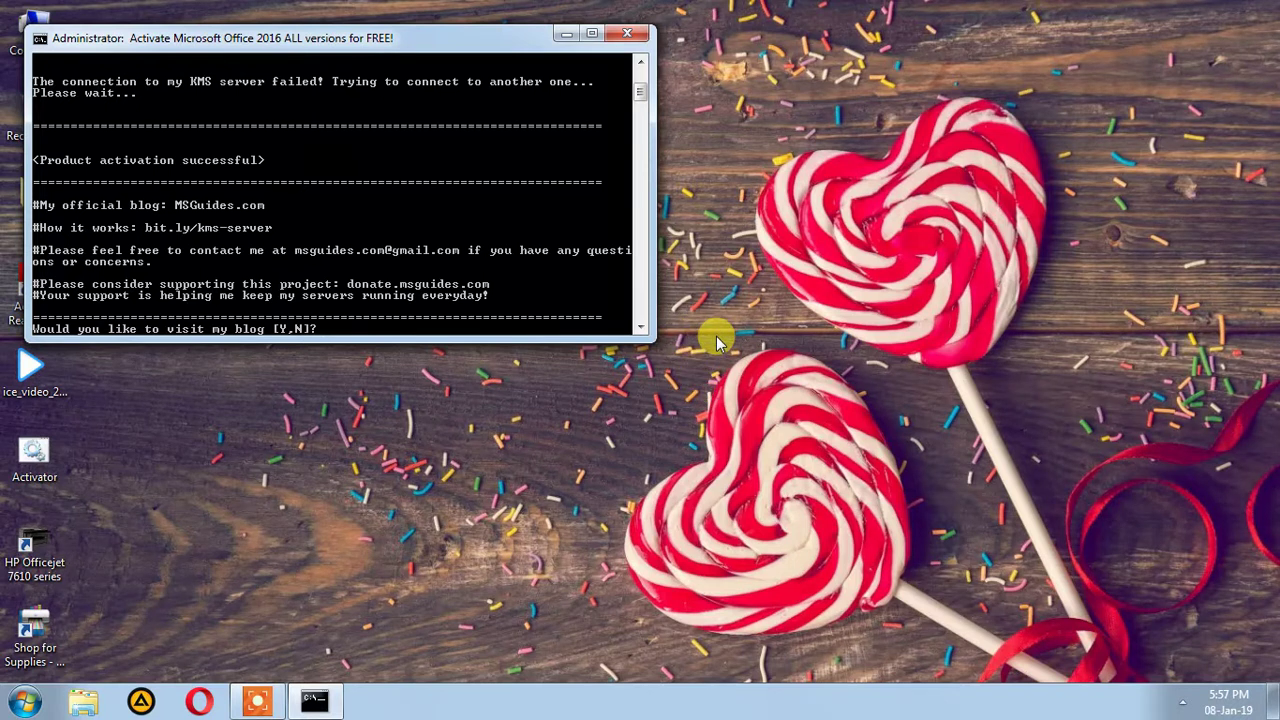
left_click(590, 33)
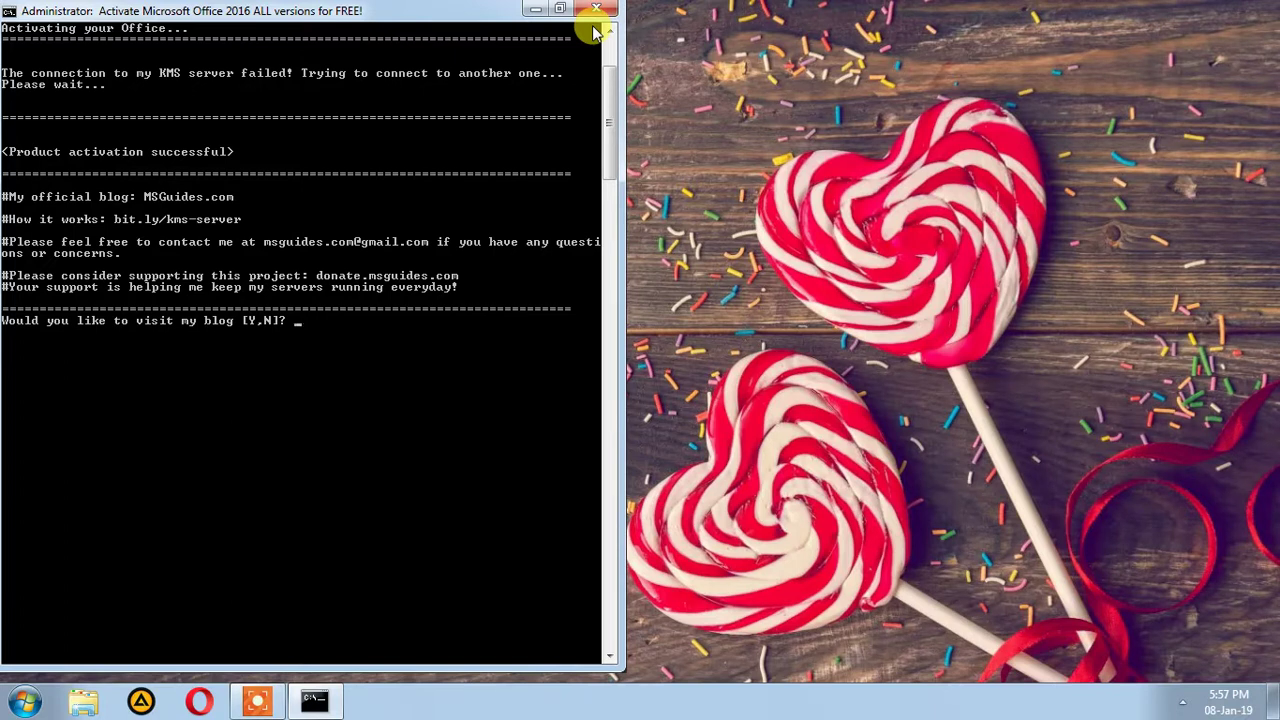
left_click(595, 12)
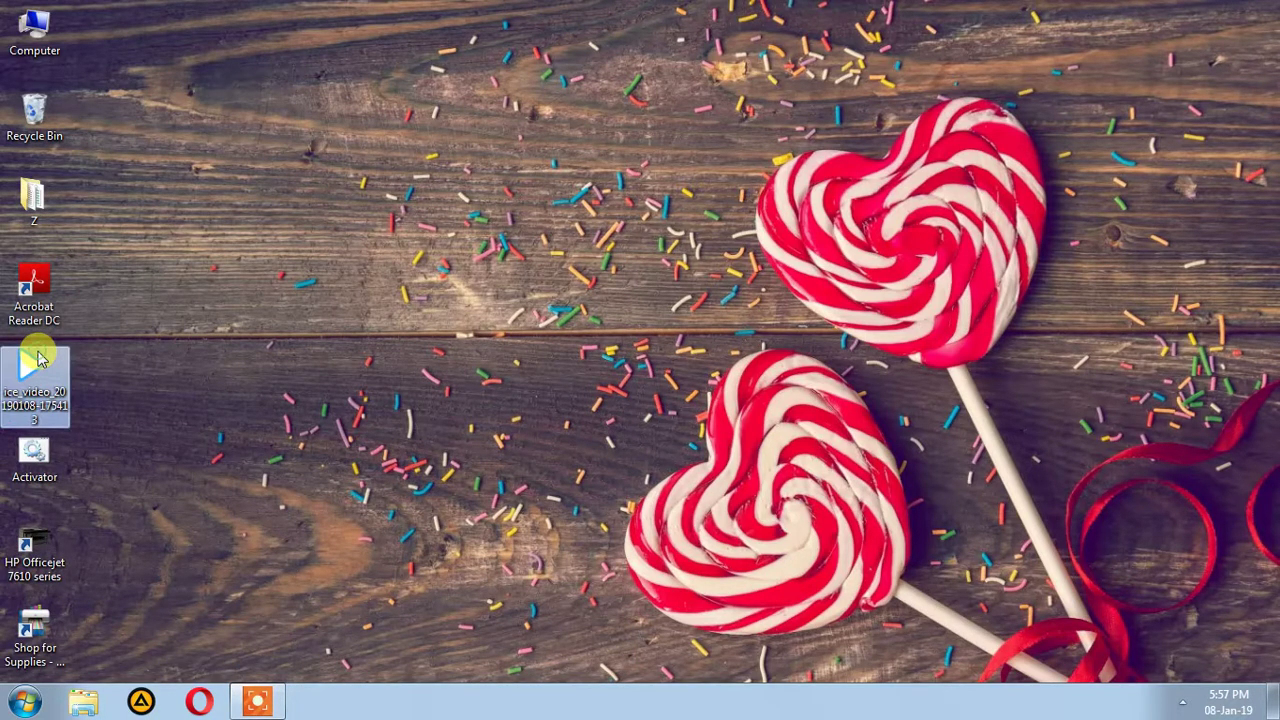
Launch Word 2016 from a Start menu search for 'wo'.
left_click(24, 702)
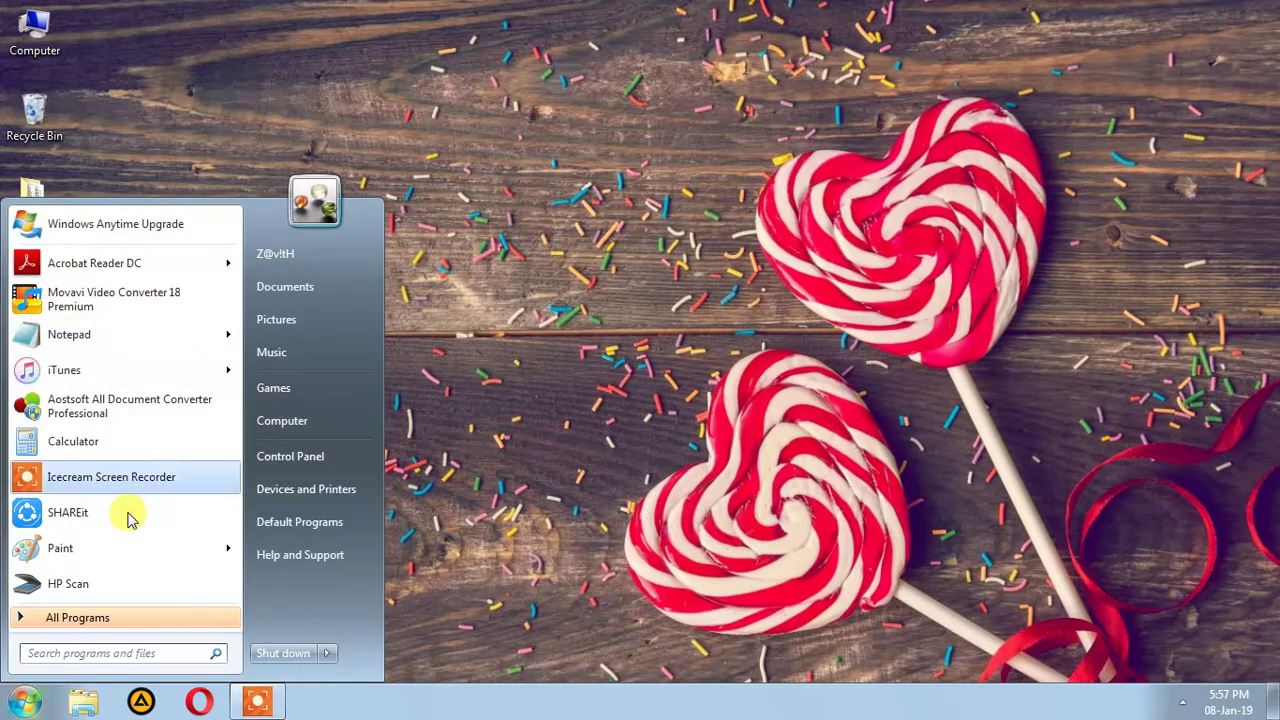
type("word")
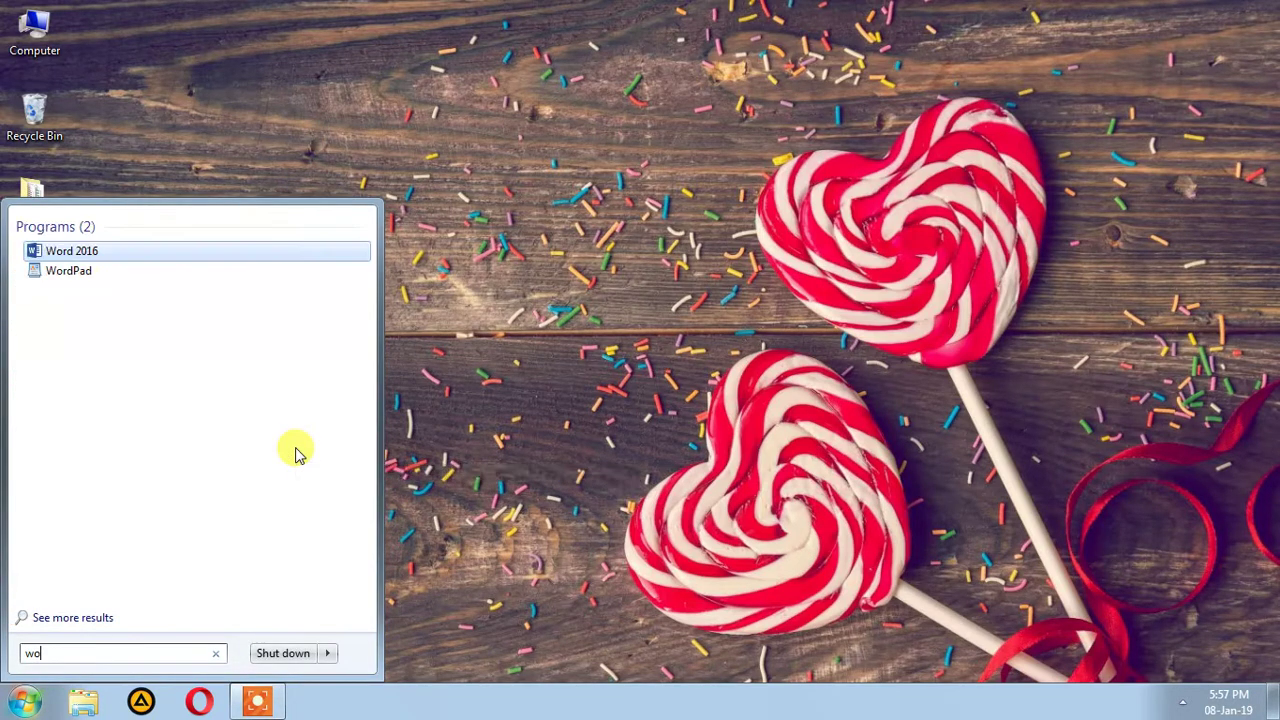
left_click(119, 253)
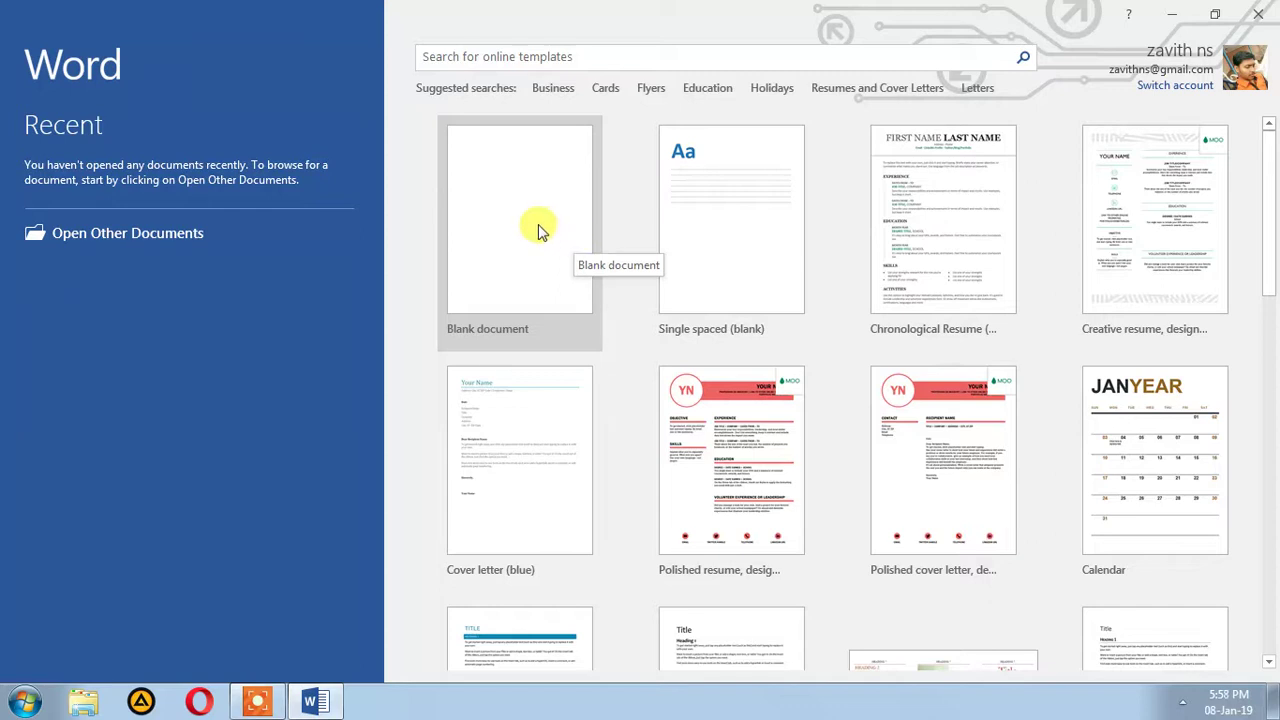
Open a blank document, confirm the Account page shows Product Activated, and close Word.
left_click(537, 229)
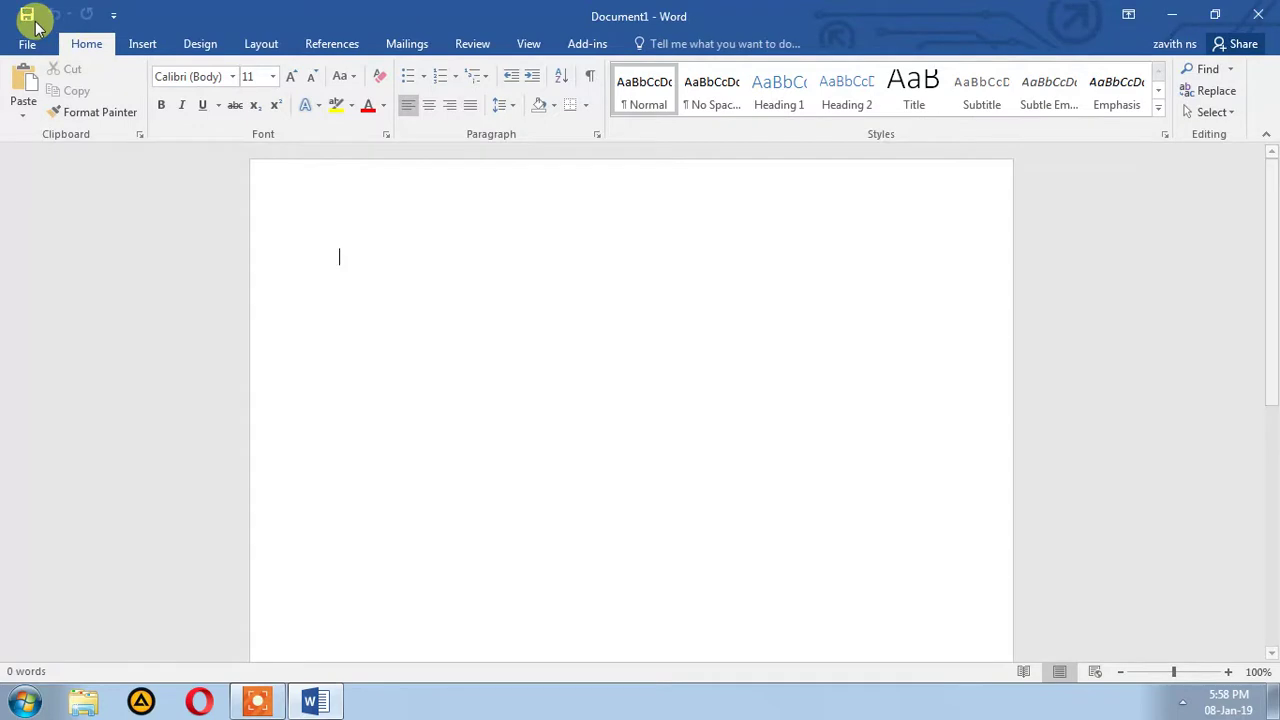
left_click(26, 45)
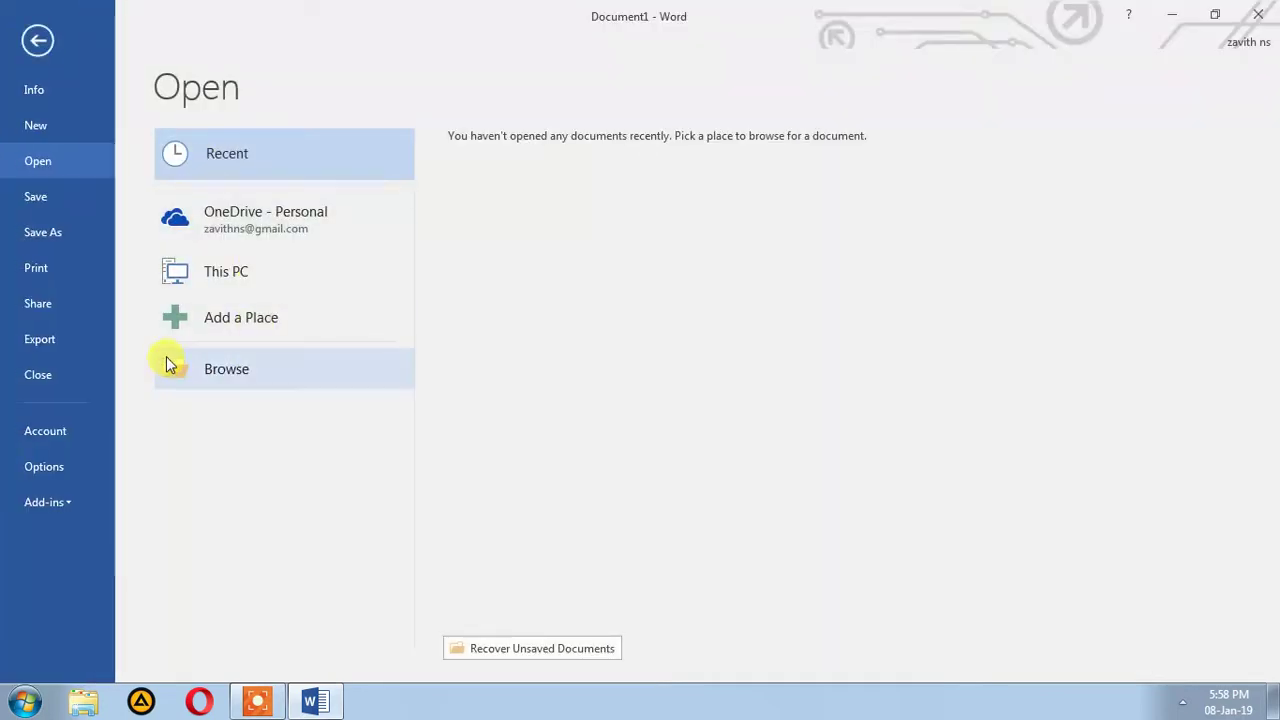
left_click(45, 438)
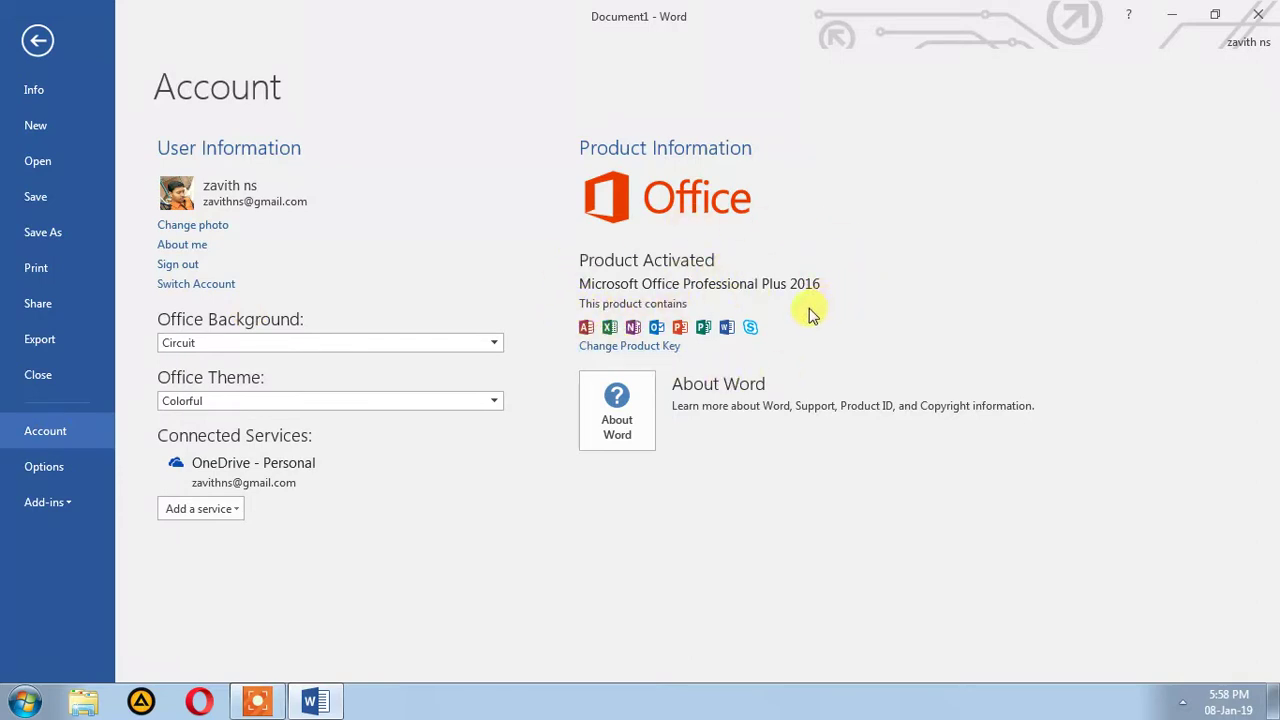
left_click(1258, 14)
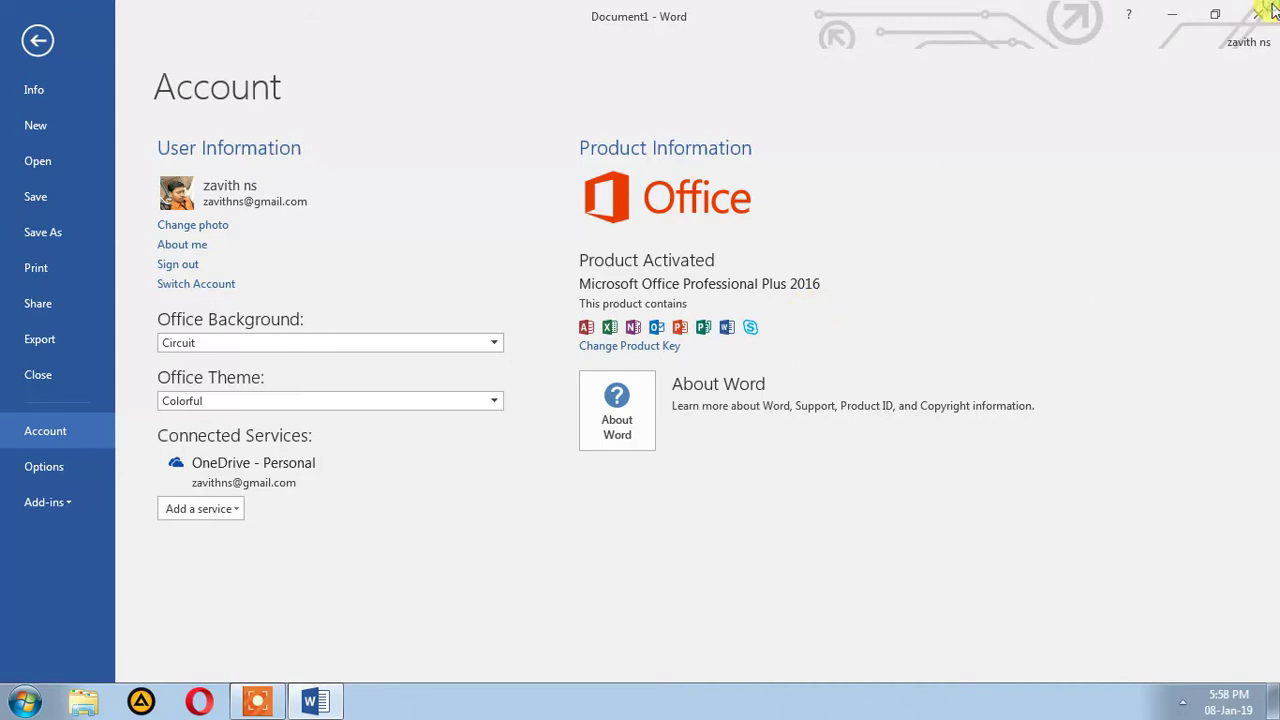